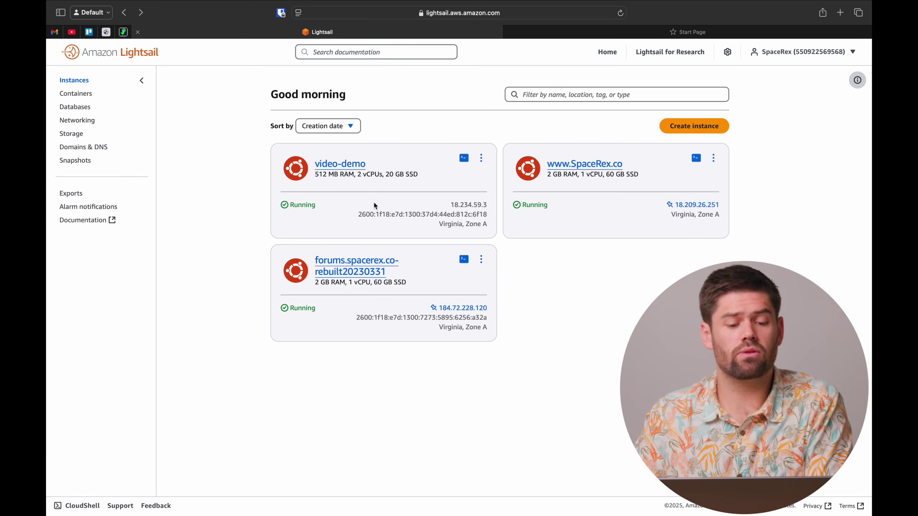
- Open the video-demo Ubuntu instance from the Lightsail Instances list
click(340, 164)
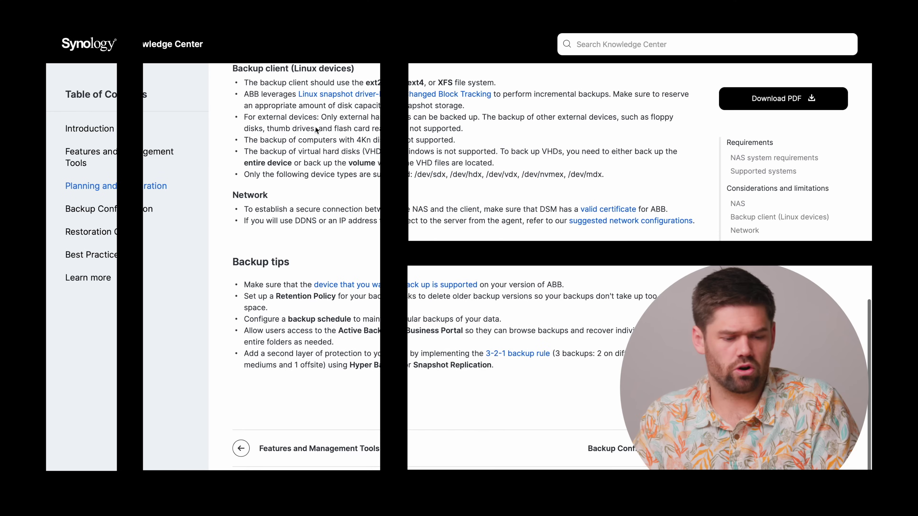
- Highlight the supported Ubuntu and RHEL versions under the guide's Supported systems
scroll(316, 130, up, 15)
scroll(316, 130, down, 5)
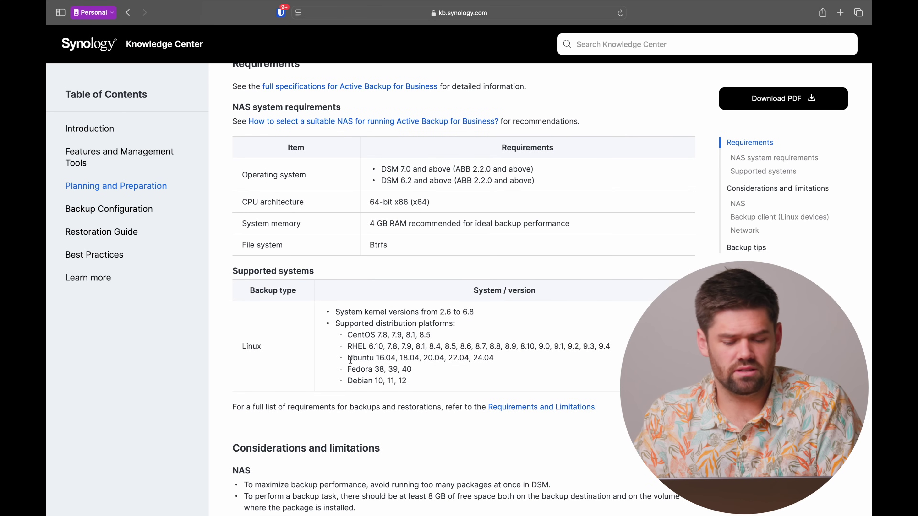
drag(346, 359, 488, 357)
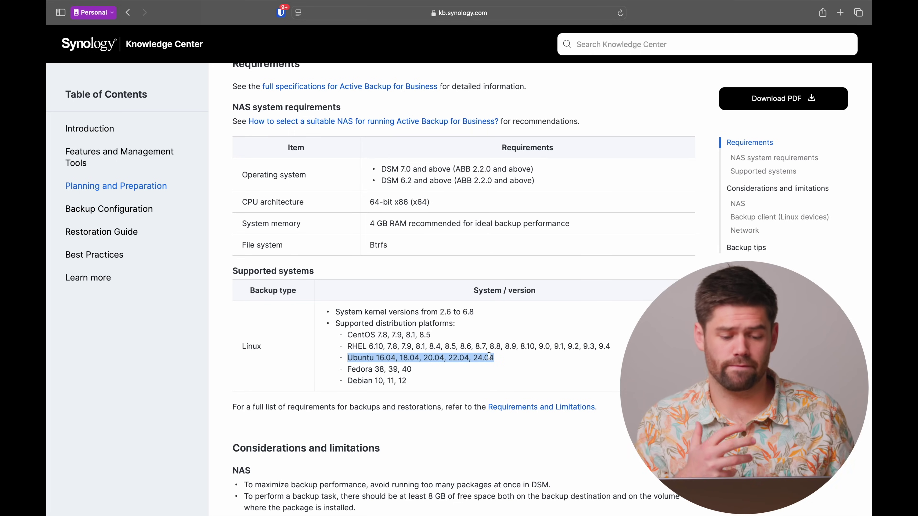
drag(611, 346, 344, 341)
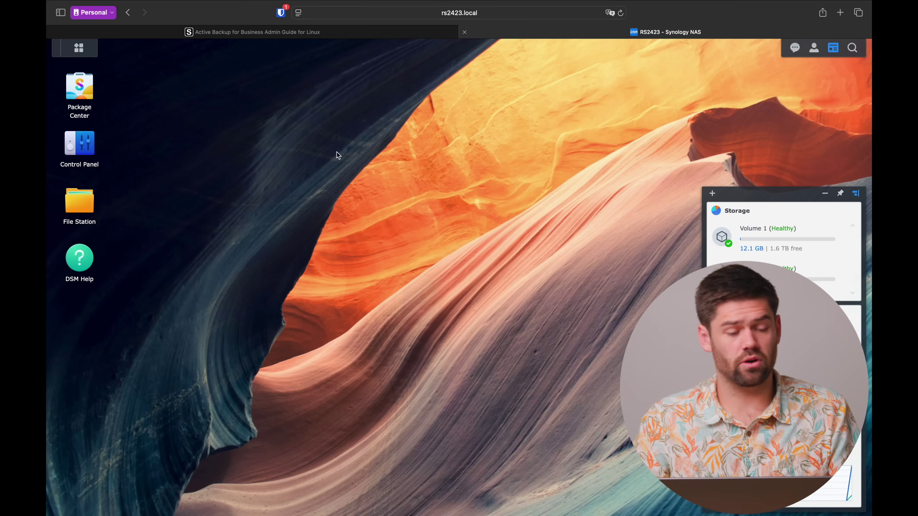
- Install Active Backup for Business from Package Center and view its Physical Server list
click(79, 88)
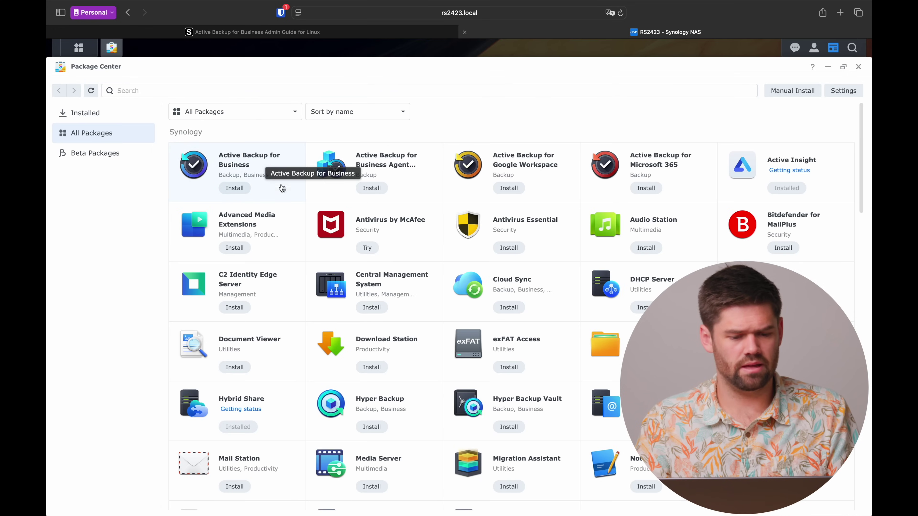
click(247, 190)
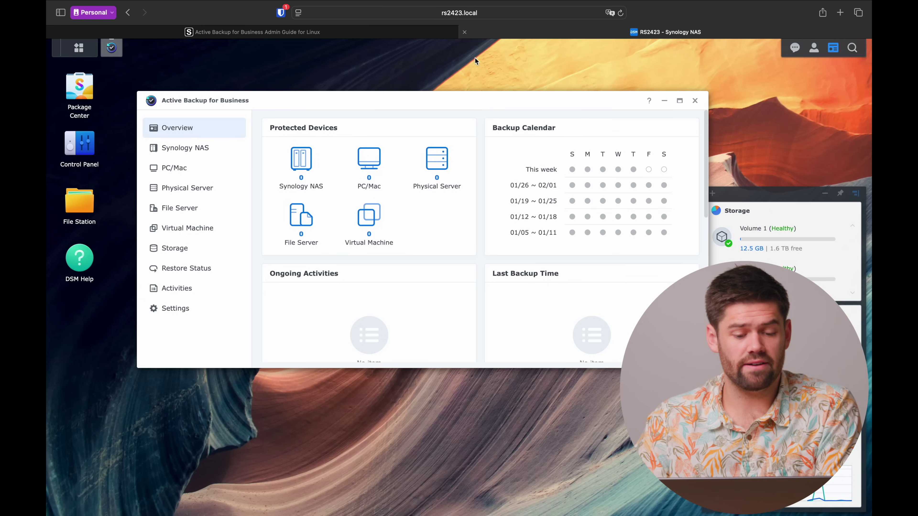
drag(327, 114, 331, 120)
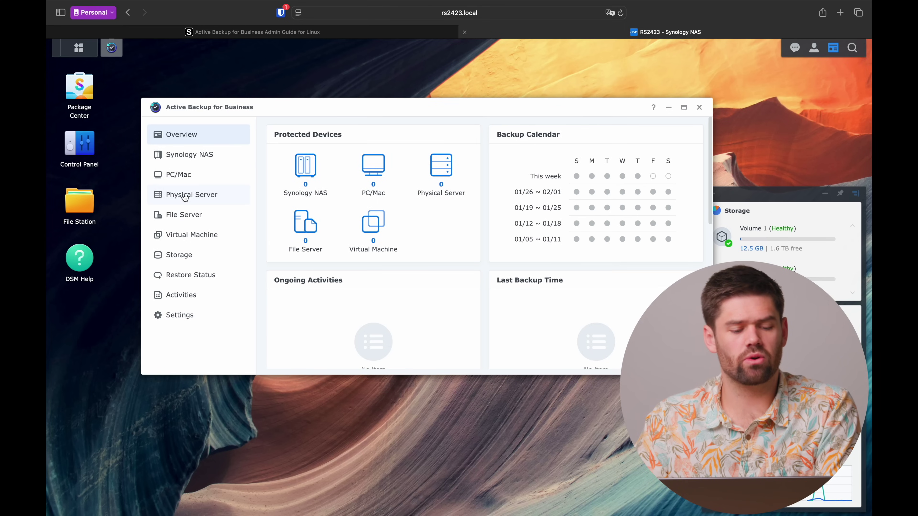
click(177, 200)
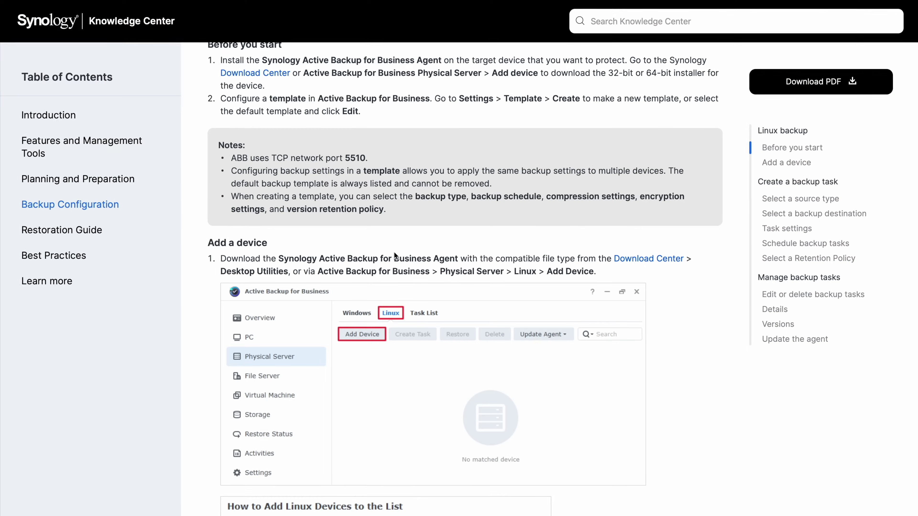
- Highlight the Before you start note that the agent requires port 5510
drag(344, 158, 382, 159)
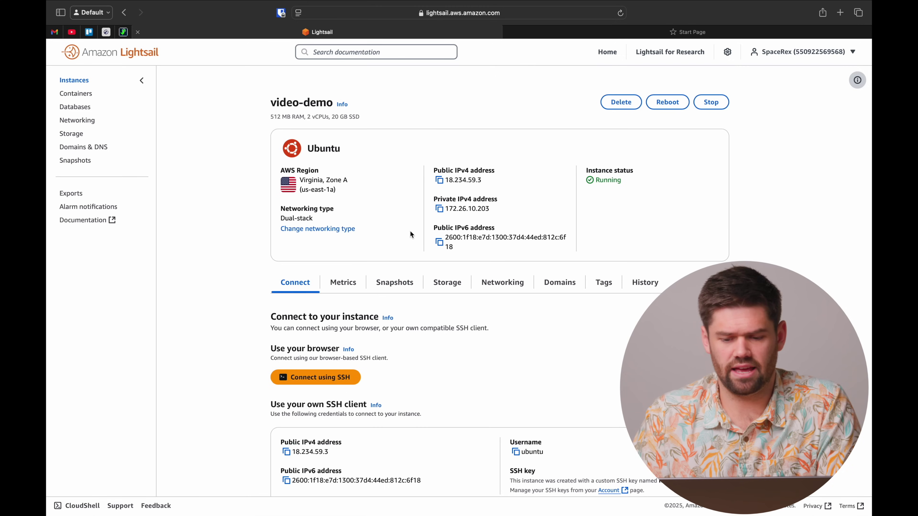
- Create and attach static IP demo-for-video to video-demo, giving public address 3.215.81.54
scroll(598, 283, down, 3)
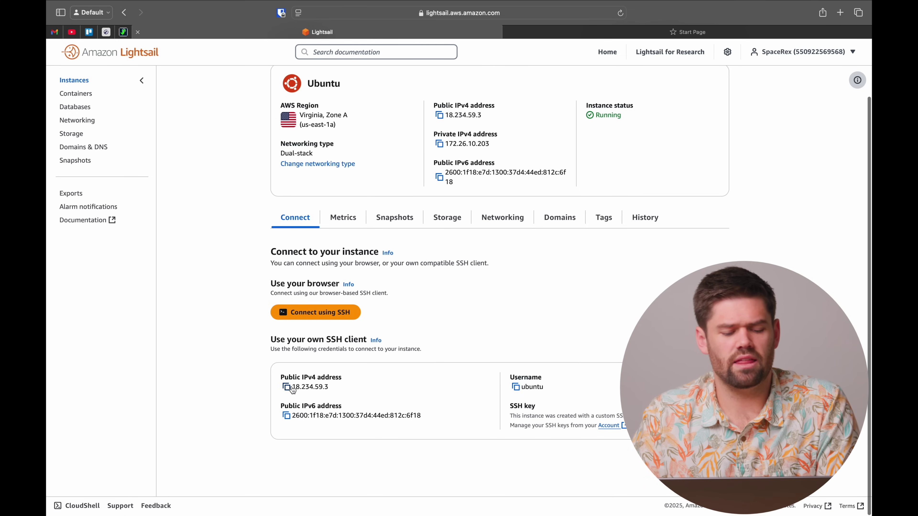
drag(294, 386, 359, 384)
click(358, 383)
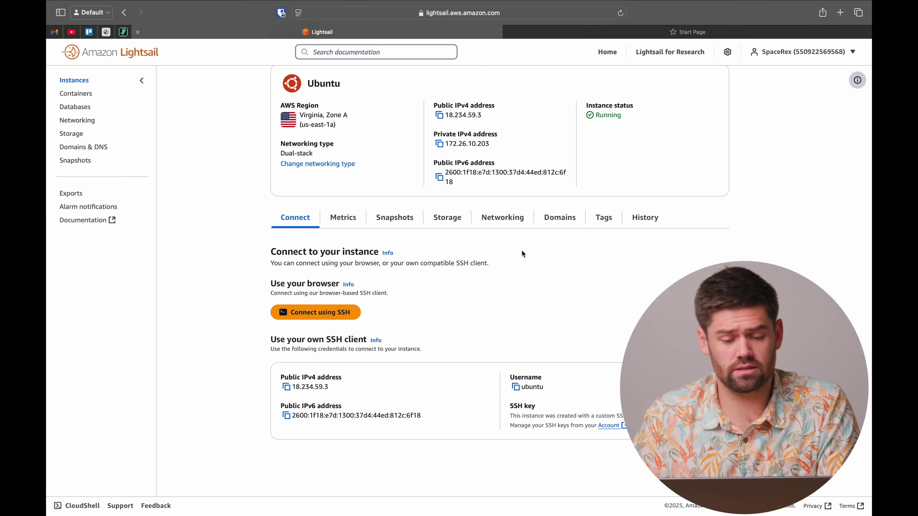
click(500, 217)
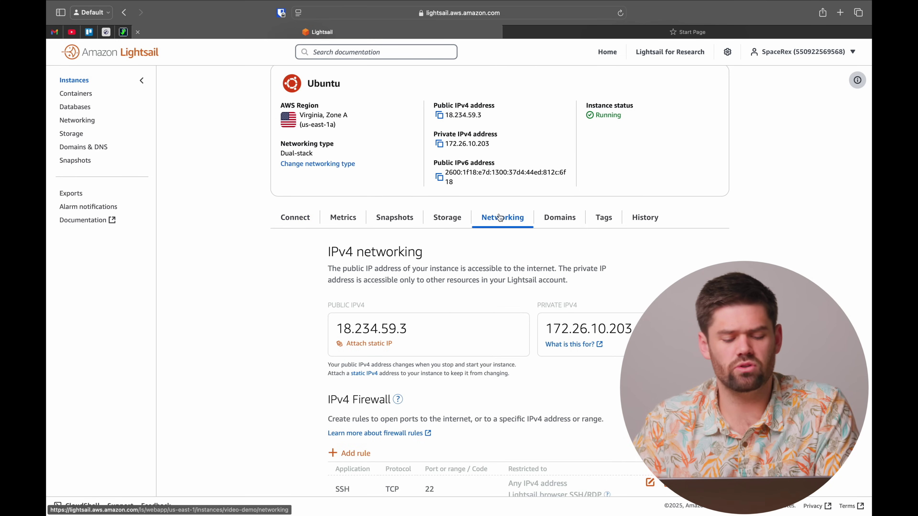
click(379, 347)
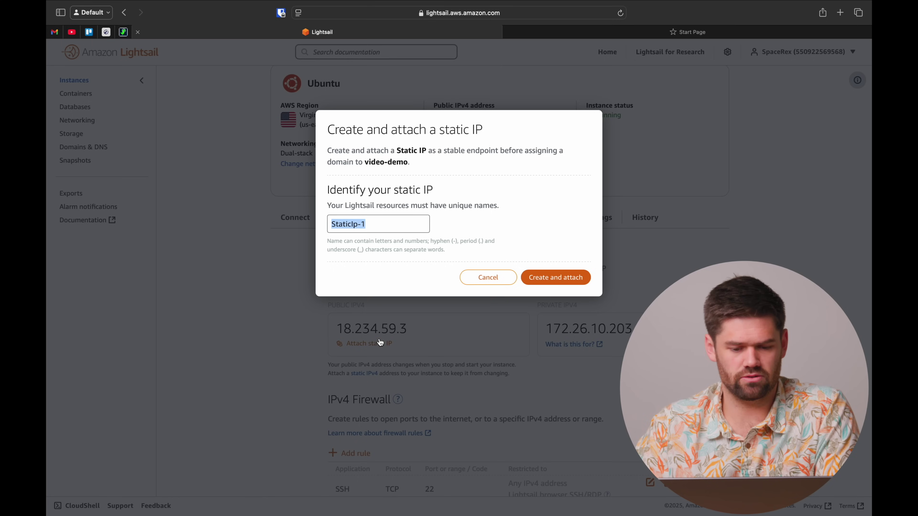
text(demo-fro)
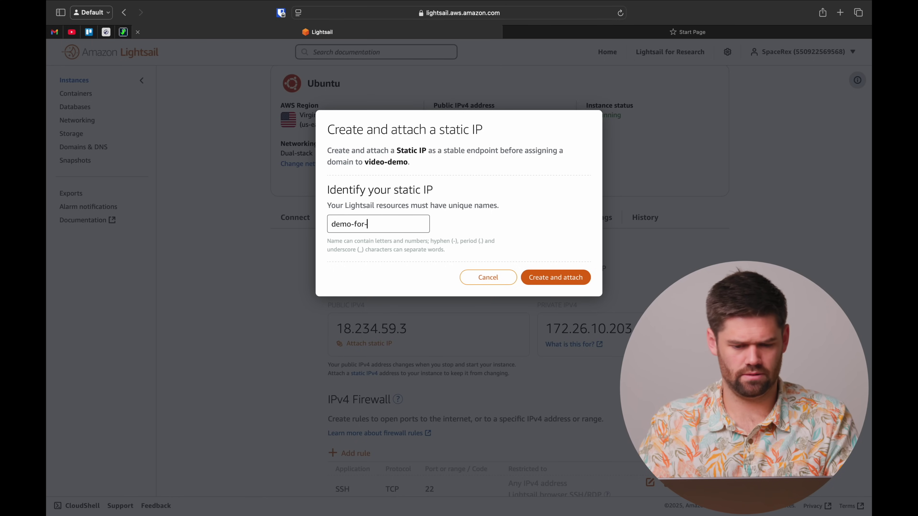
text(-video)
click(570, 279)
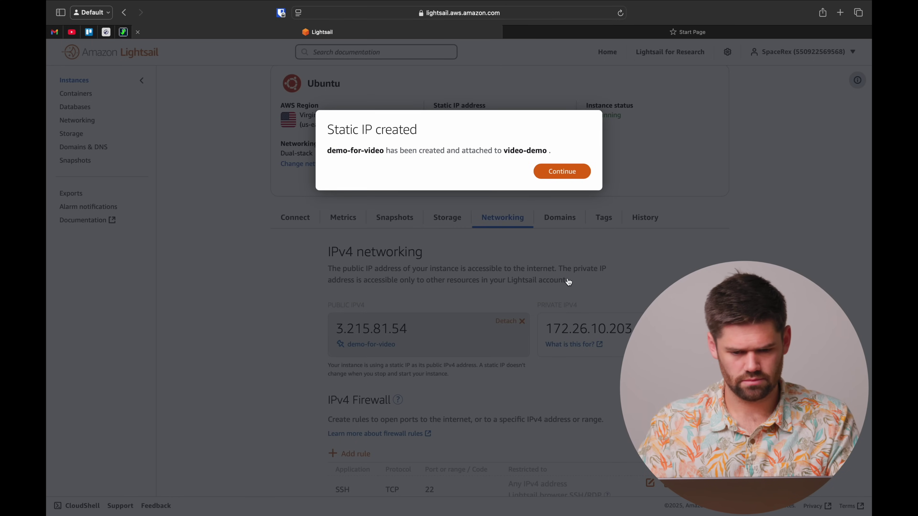
click(562, 171)
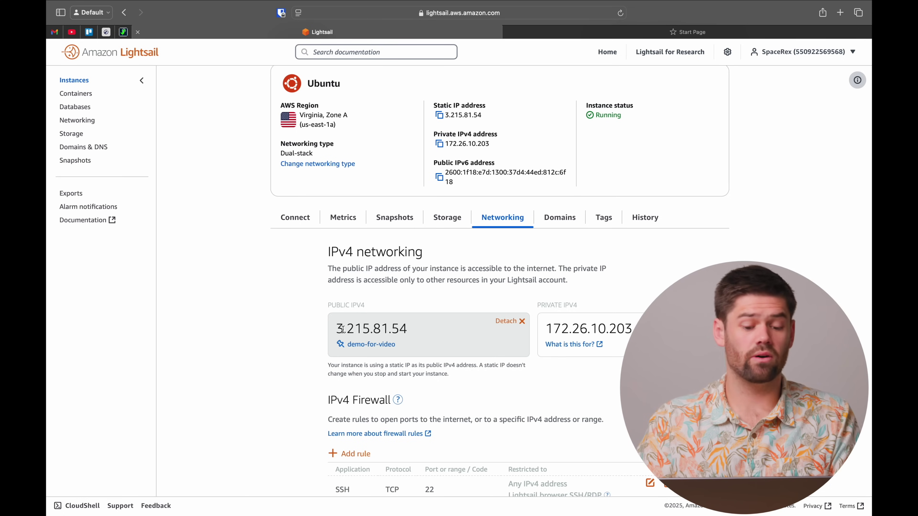
double_click(337, 323)
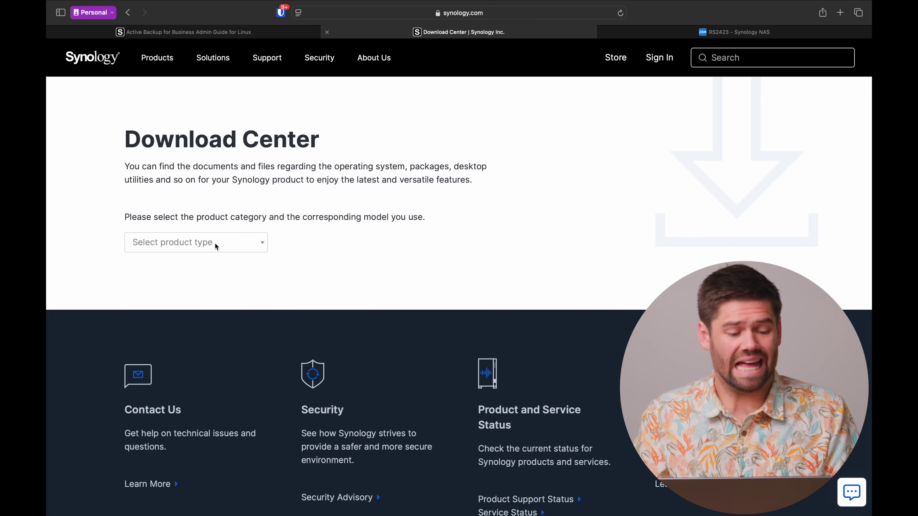
- Choose NAS as the product type and RS2423+ as the model
click(205, 242)
click(171, 259)
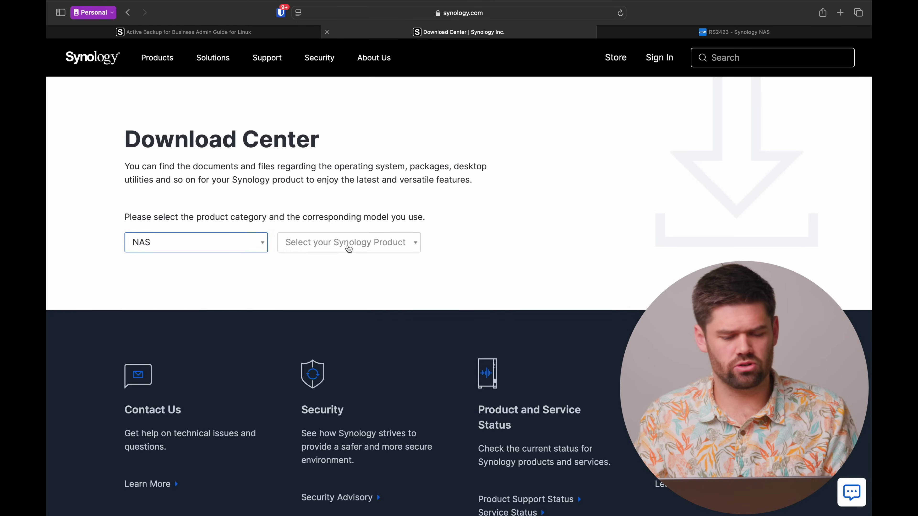
click(347, 244)
text(2423)
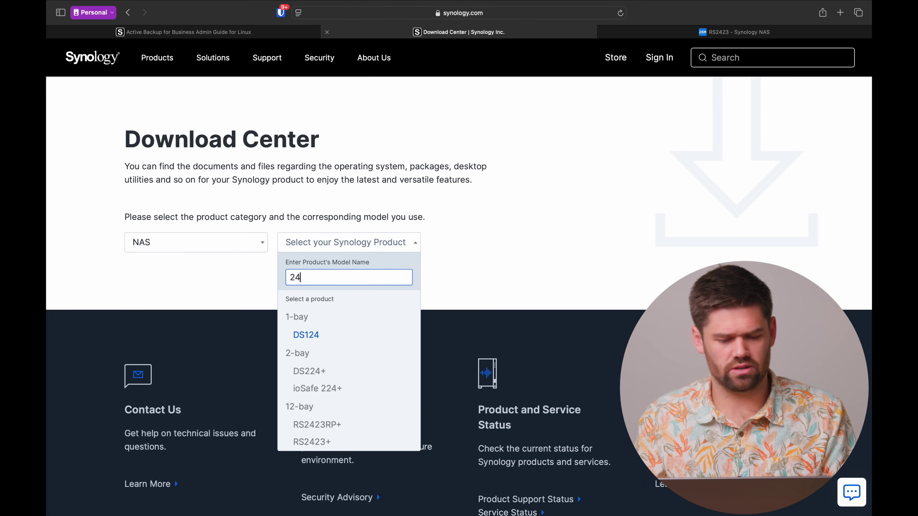
click(323, 357)
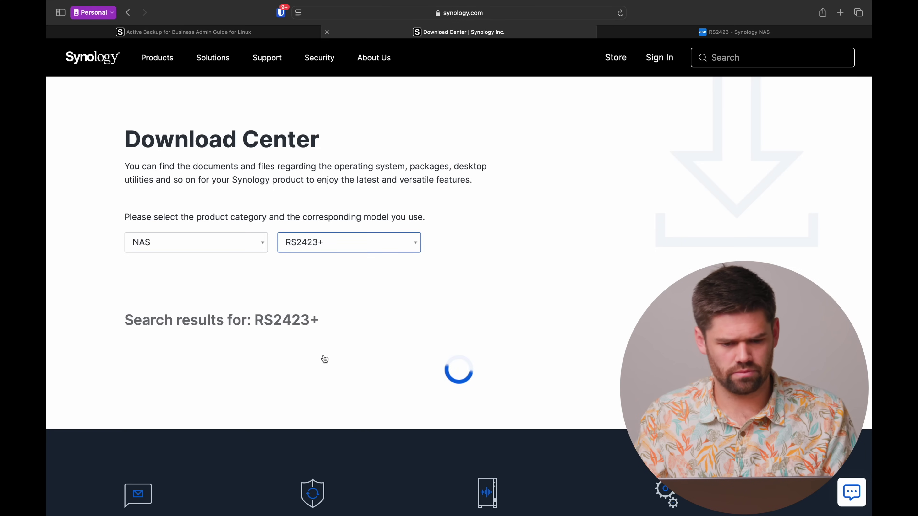
- Under Desktop Utilities, open All Downloads for the Active Backup for Business Agent
click(241, 122)
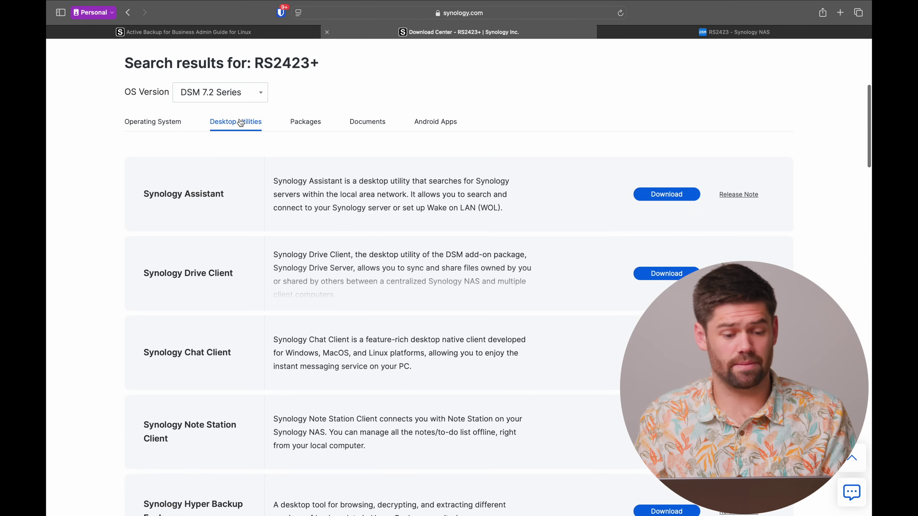
scroll(341, 267, down, 6)
scroll(341, 268, down, 3)
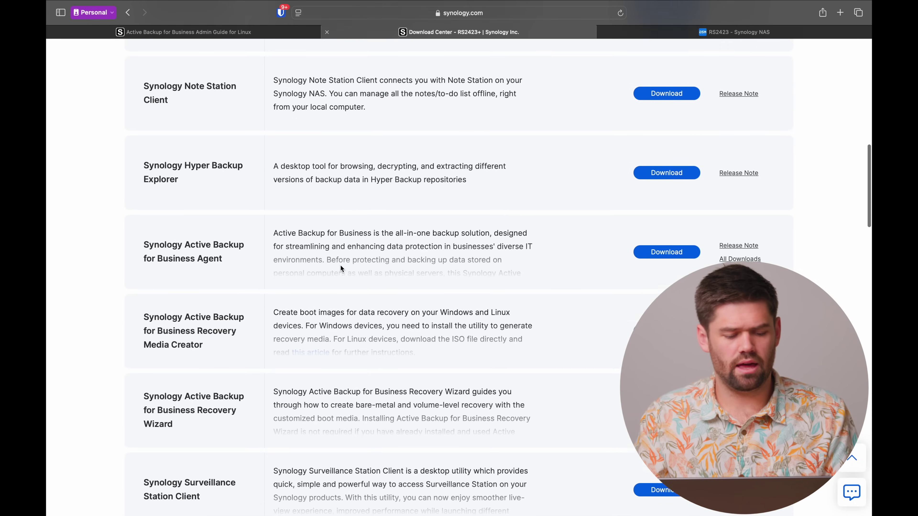
drag(144, 242, 212, 255)
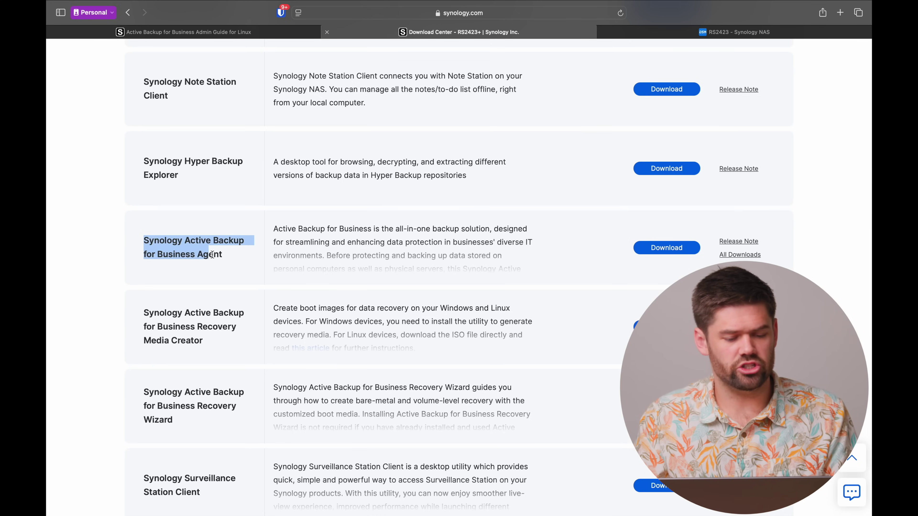
click(231, 258)
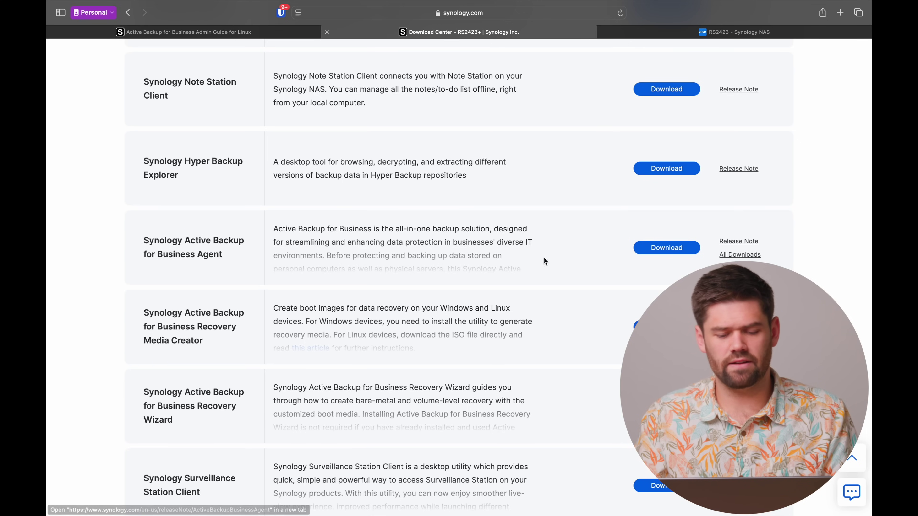
click(748, 257)
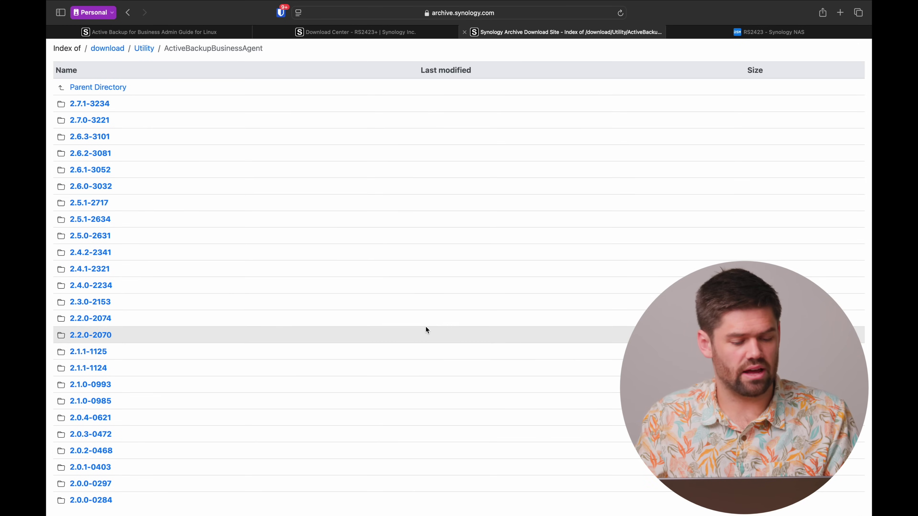
- Open the 2.7.1-3234 folder and copy the x64-deb.zip download link
scroll(426, 327, down, 1)
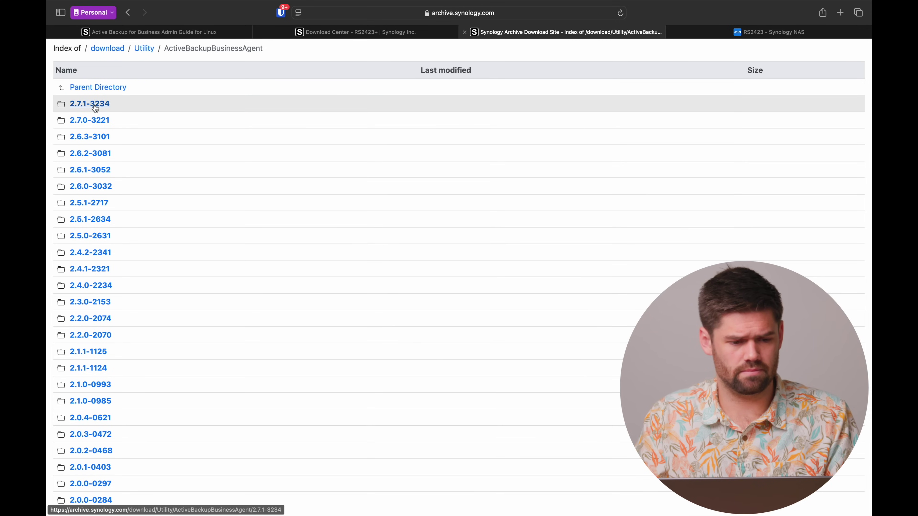
click(90, 104)
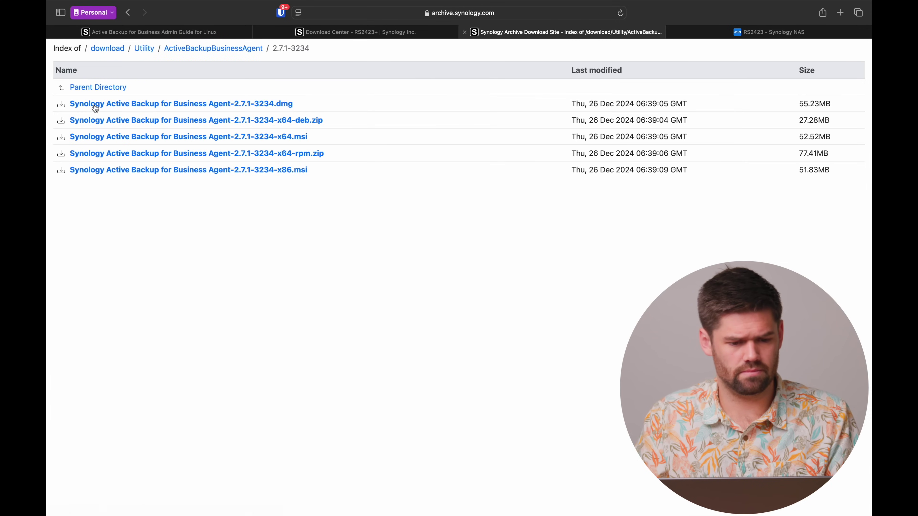
right_click(308, 123)
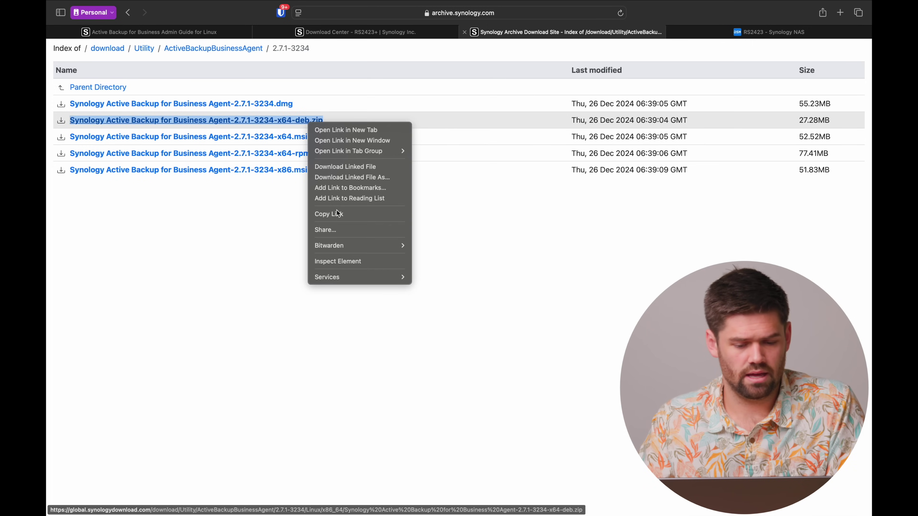
click(341, 220)
- Download the agent zip to the server with wget and confirm it with ls
key(super+Tab)
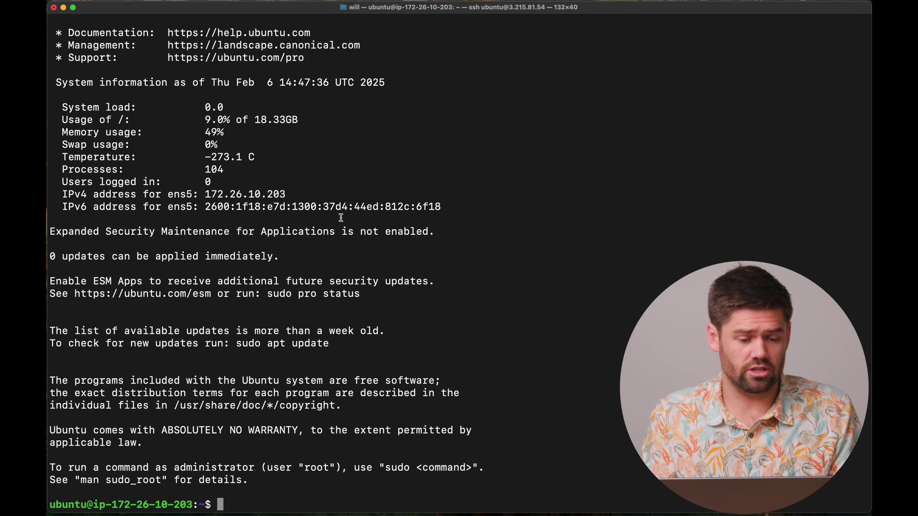
text(wget)
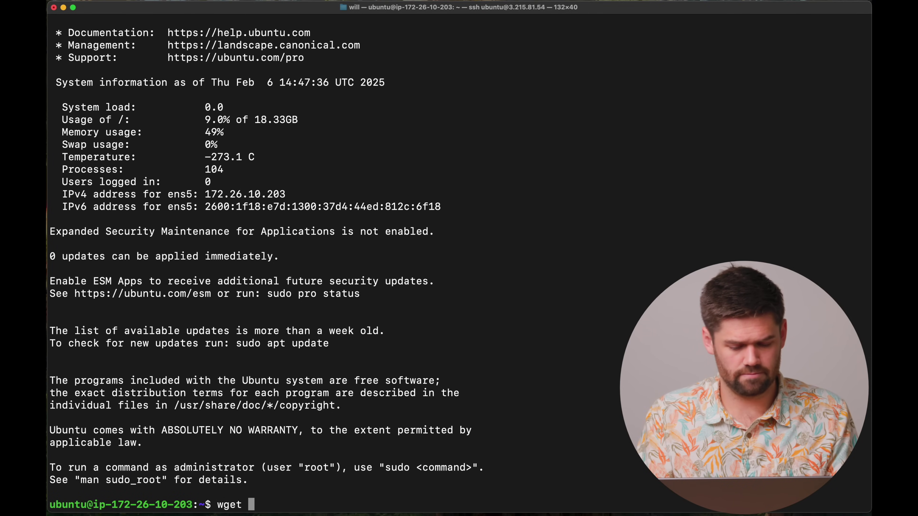
key(super+v)
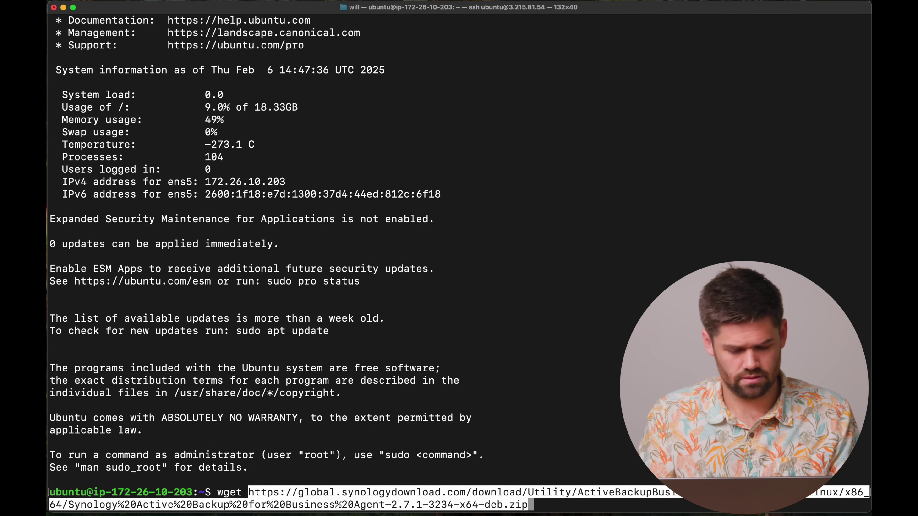
key(Return)
text(ls)
key(Return)
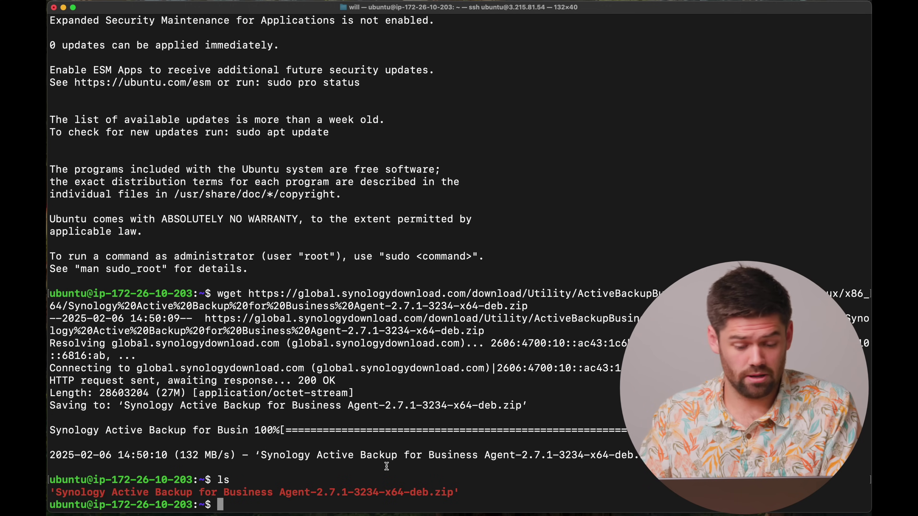
drag(469, 493, 73, 490)
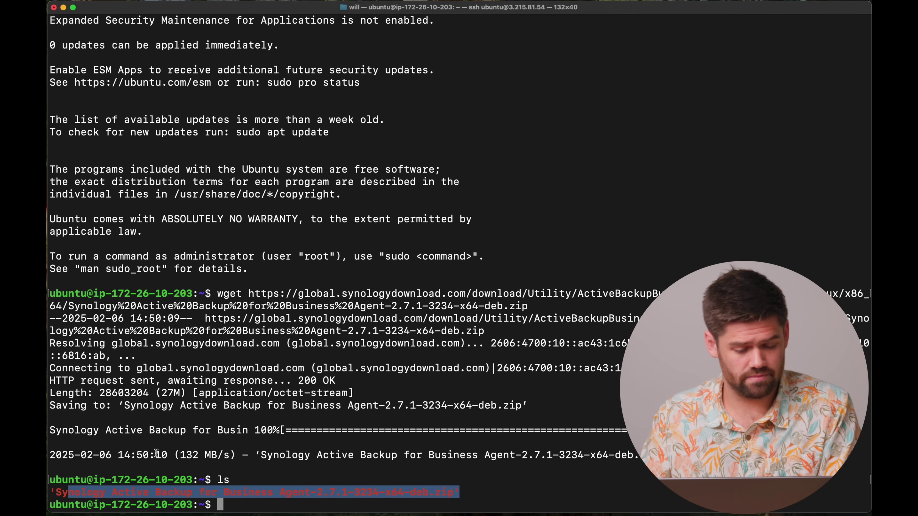
click(278, 492)
- Install unzip with sudo apt install unzip
text(u)
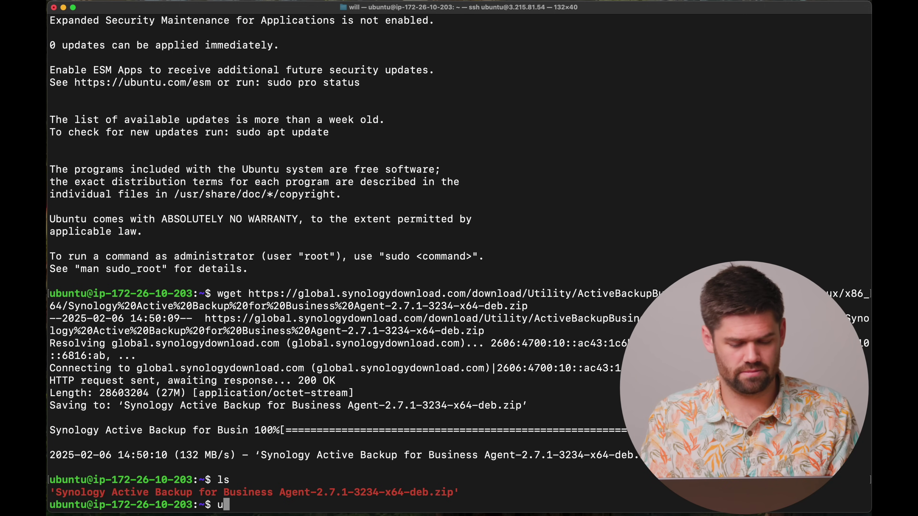
text(zip)
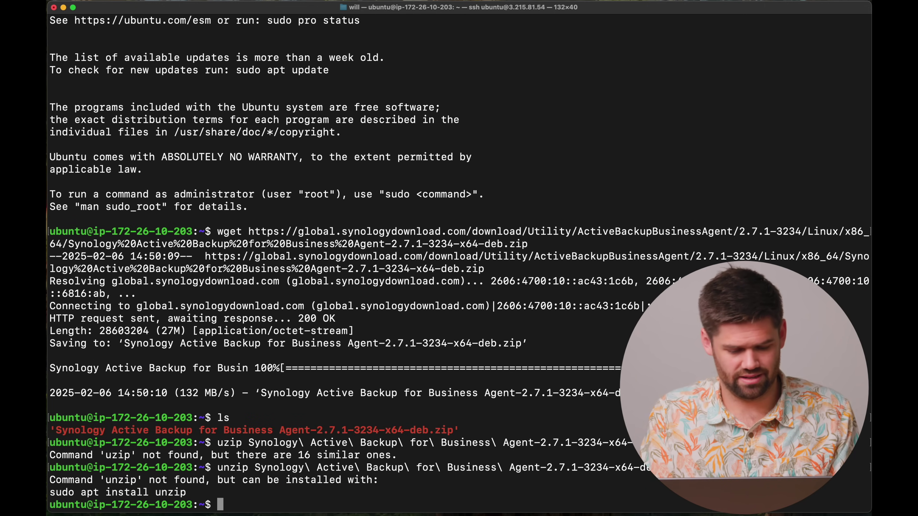
text(sudo apt install)
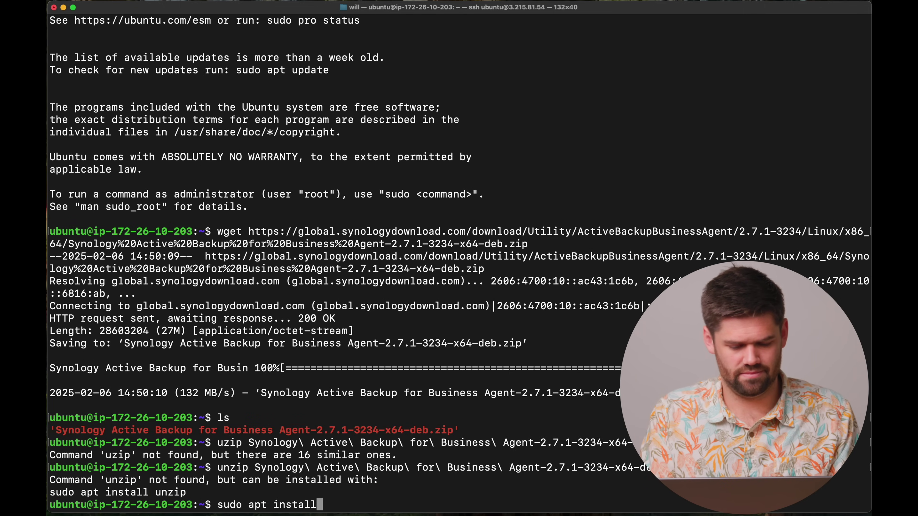
text( unzip)
key(Return)
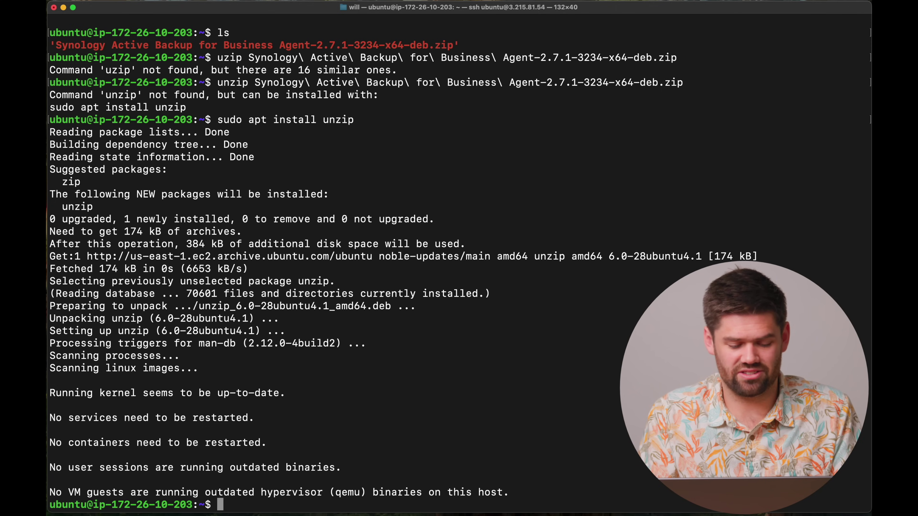
- Unzip the agent archive and list README and install.run
text(unz)
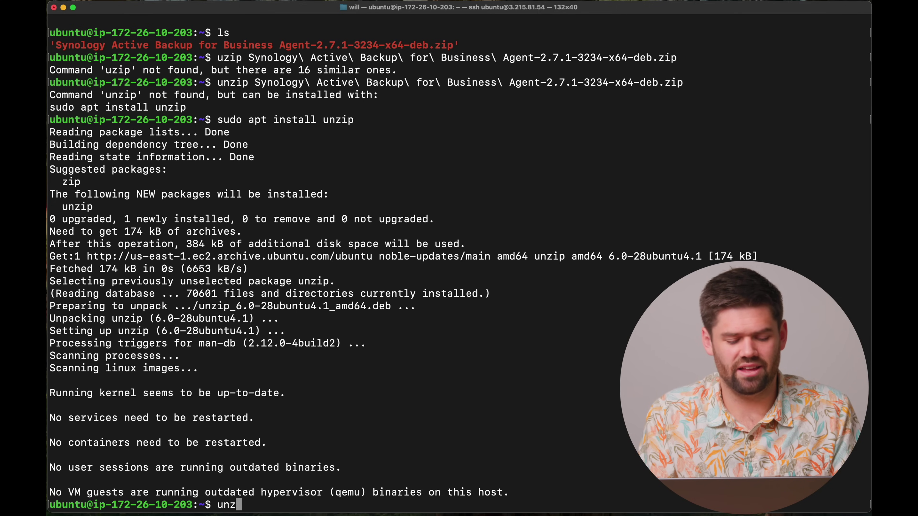
text(ip)
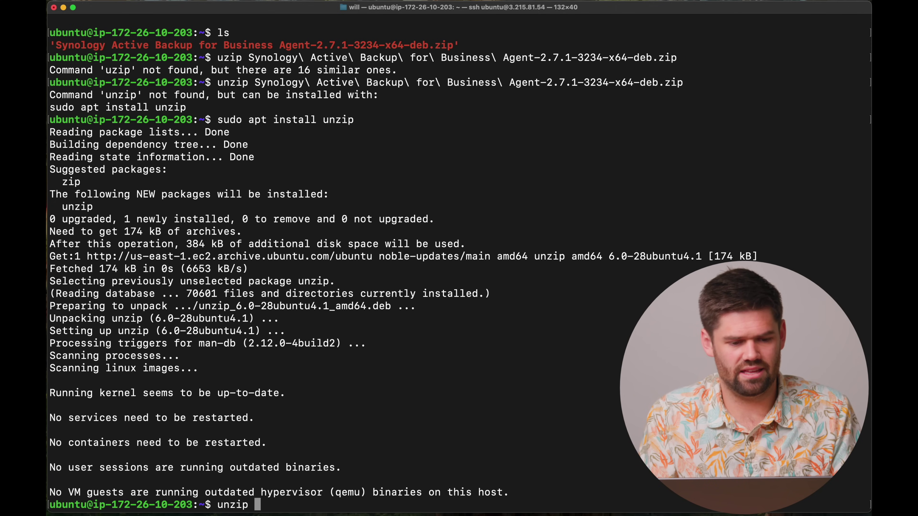
text( S)
key(Tab)
key(Return)
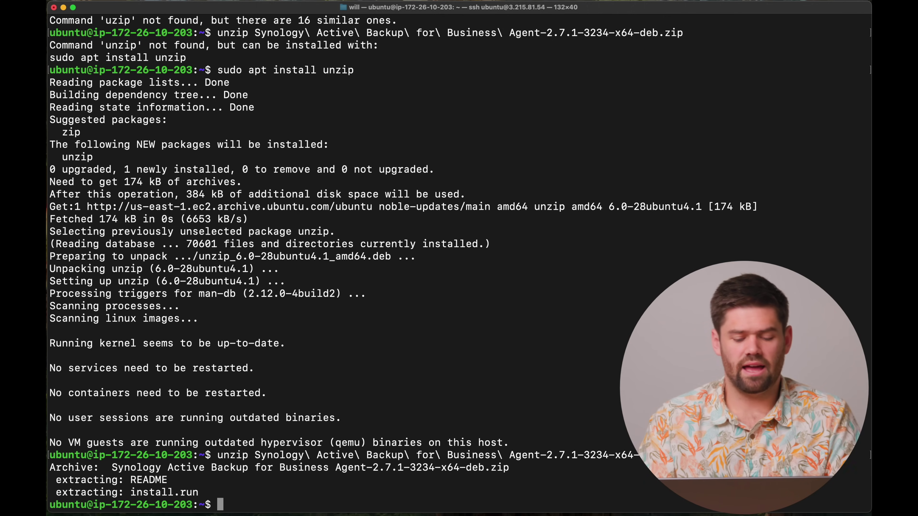
text(ls)
key(Return)
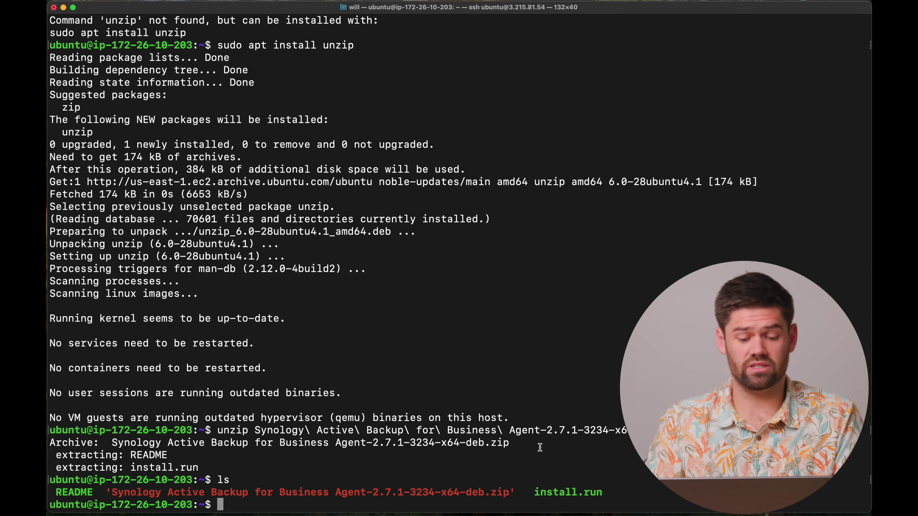
double_click(582, 493)
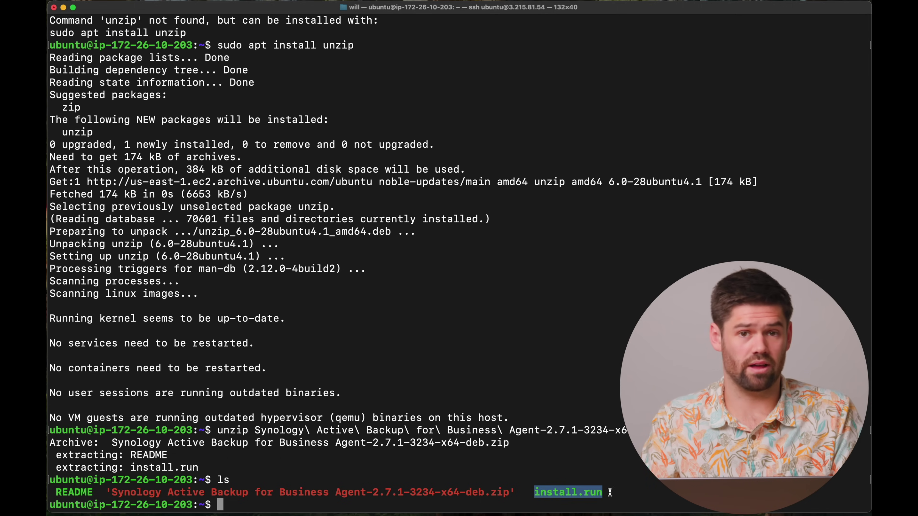
- Read step 2 of the Linux admin guide about running install.run
key(ctrl+Left)
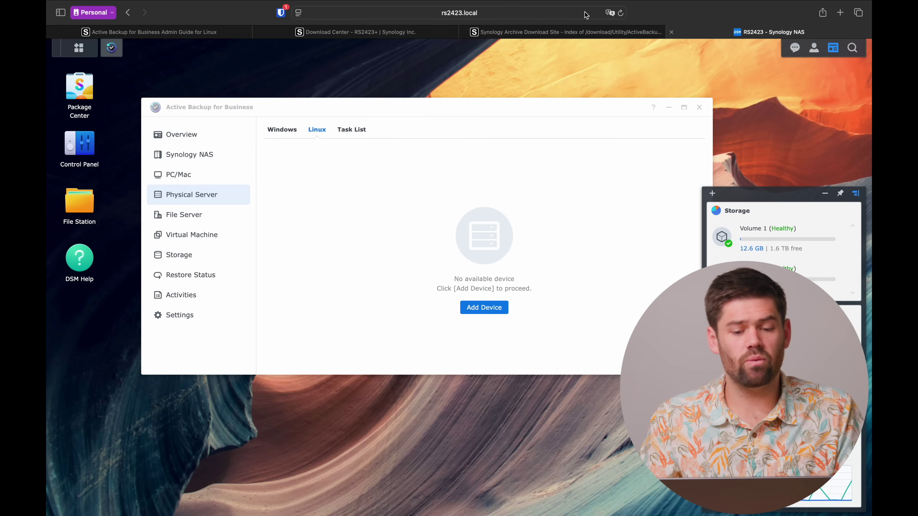
click(199, 31)
scroll(397, 321, down, 10)
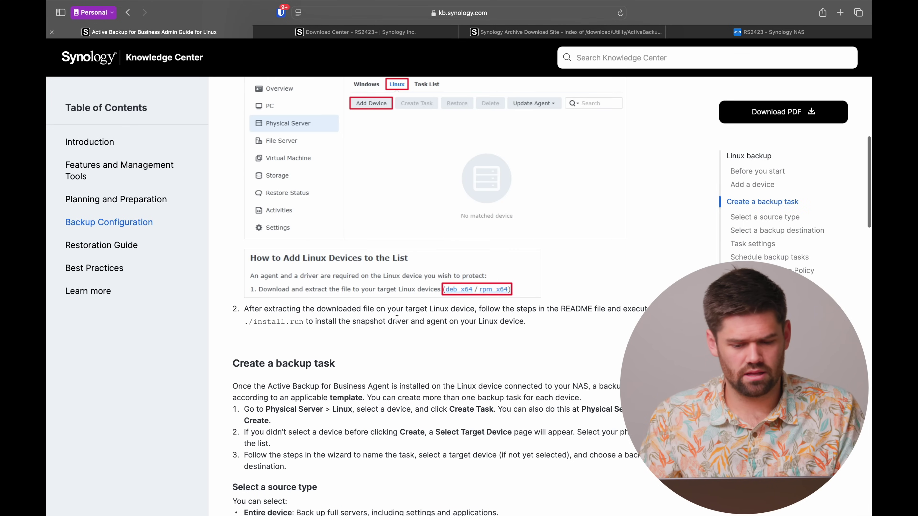
triple_click(255, 273)
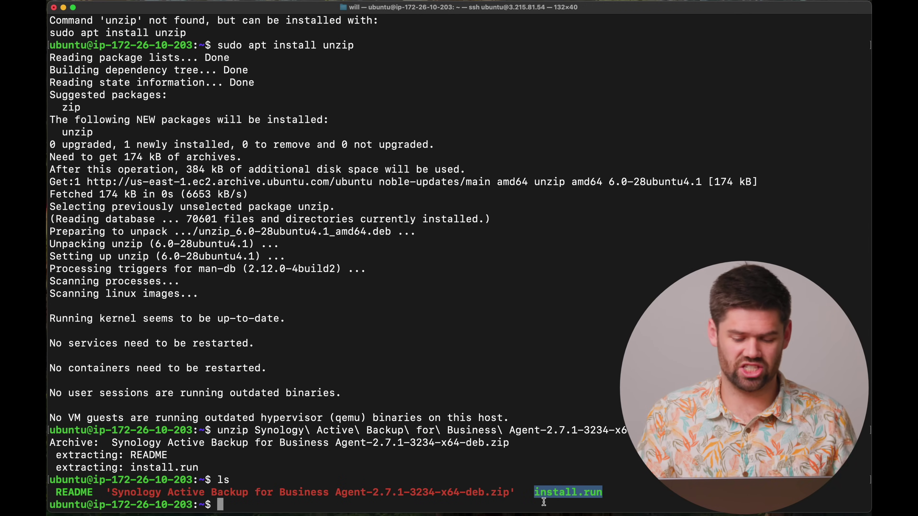
- Run the agent installer with sudo ./install.run
text(sudo ./)
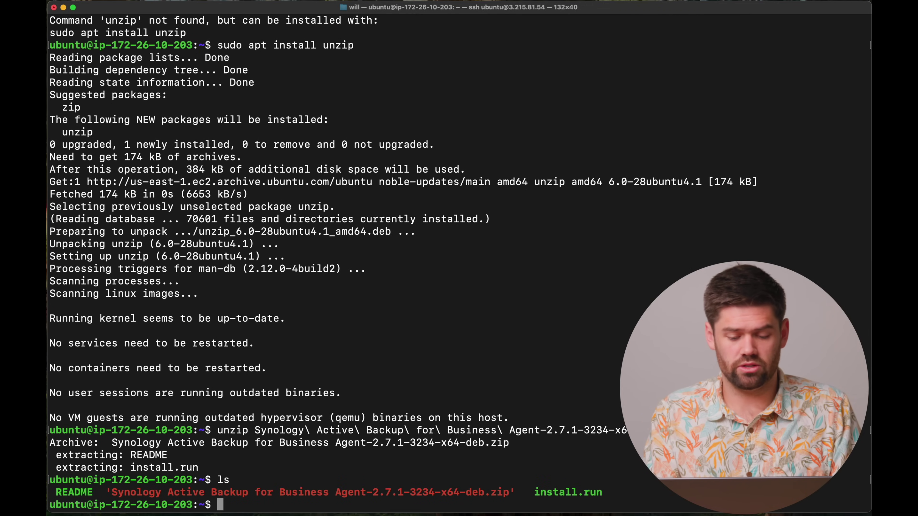
text(in)
key(Tab)
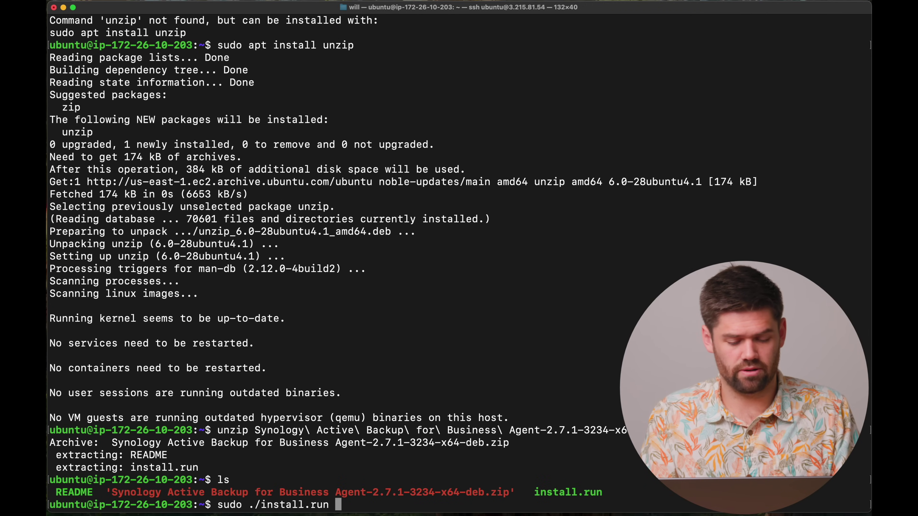
key(Return)
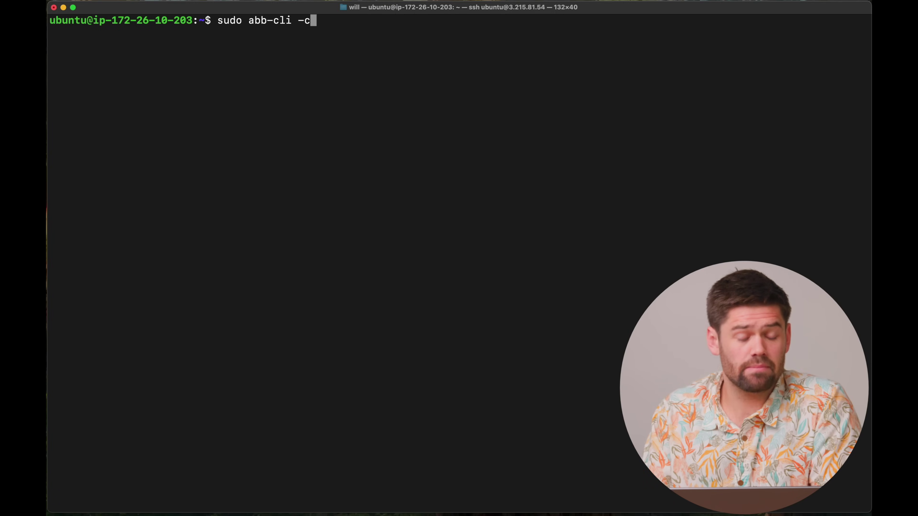
- Connect the agent to demoabb.spacerex.co with the NAS account, accepting the untrusted certificate
key(Return)
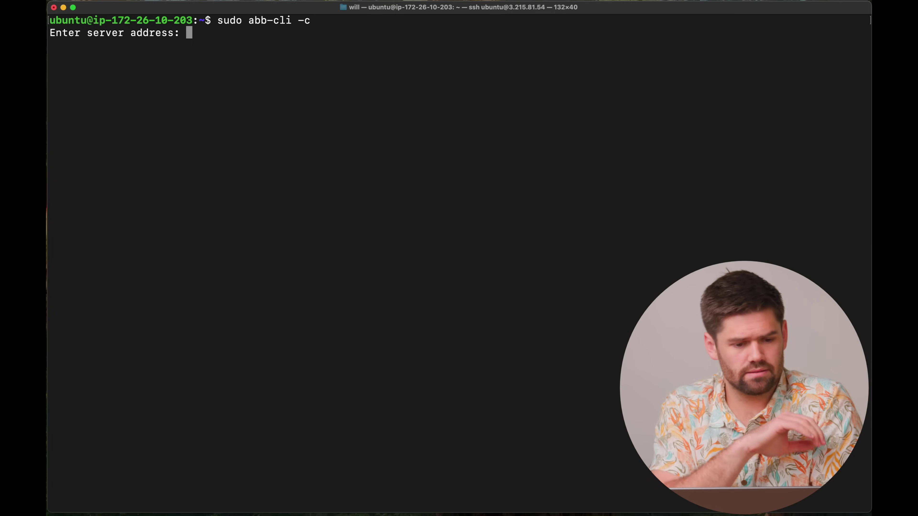
text(demoabb.spacerex.co)
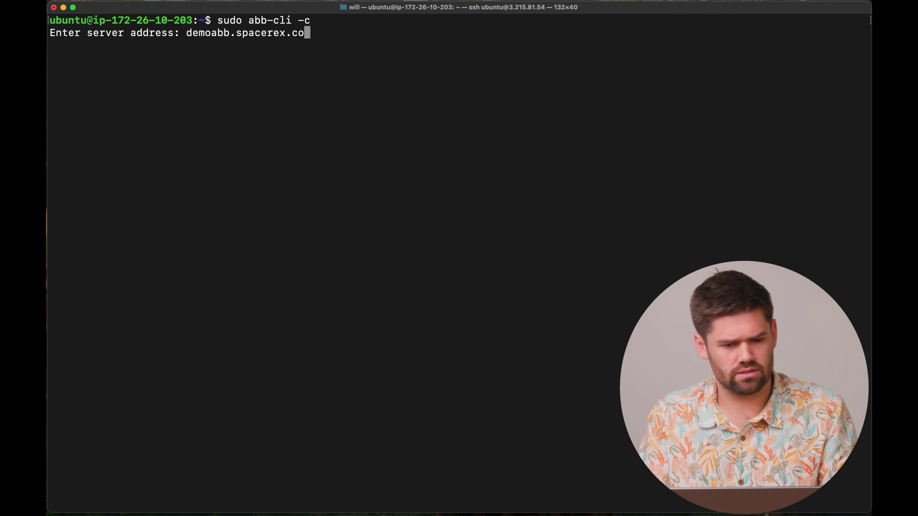
key(Return)
text(will)
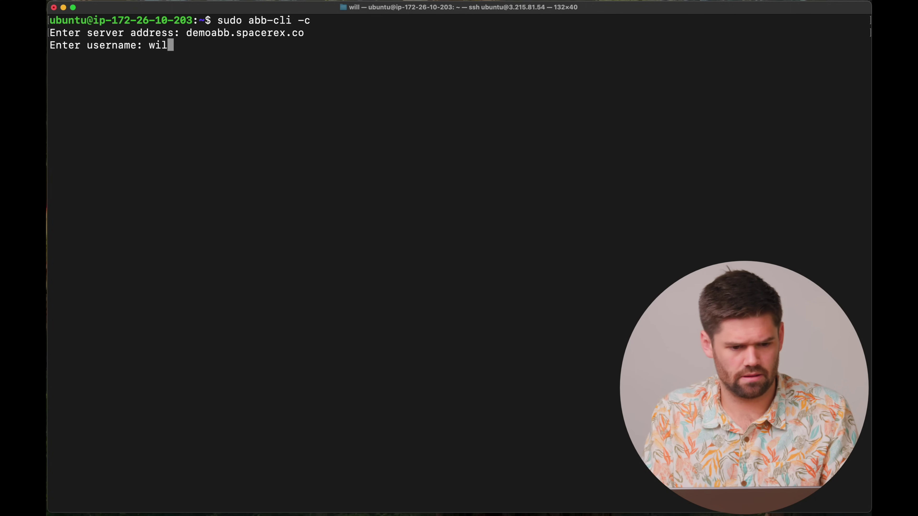
key(Return)
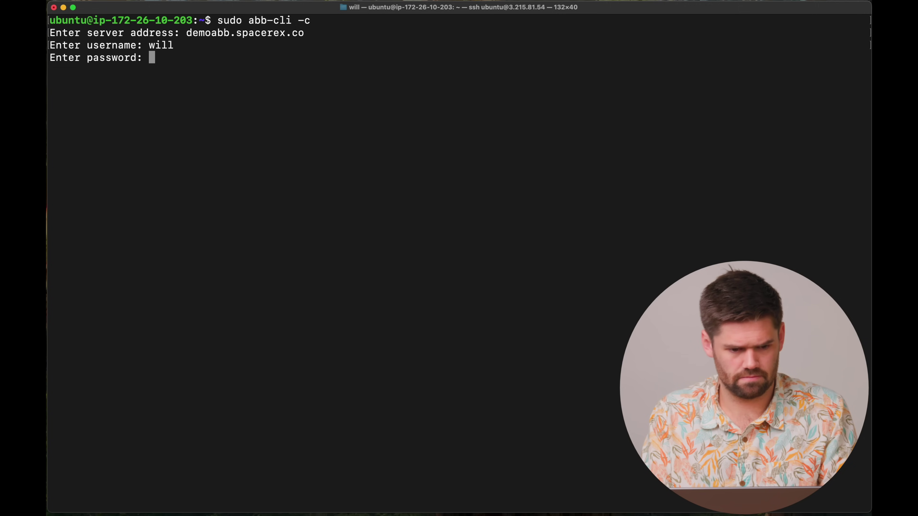
key(Return)
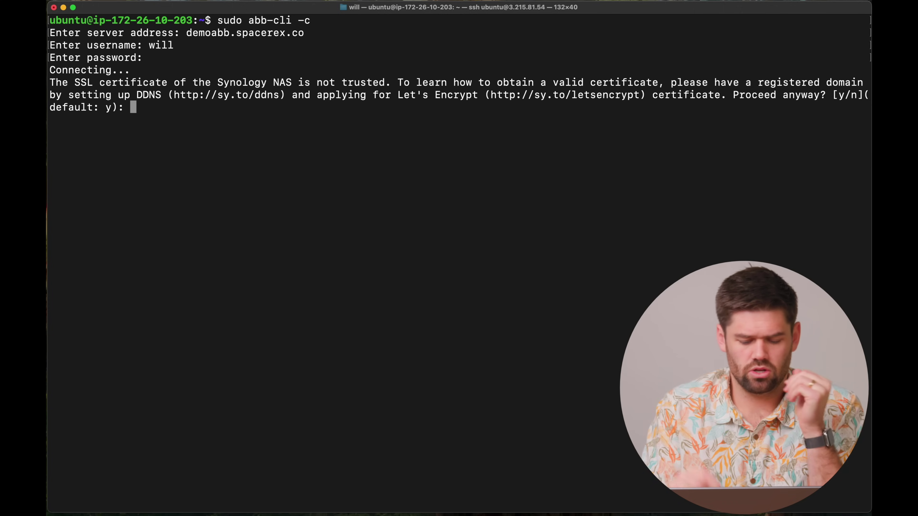
text(y)
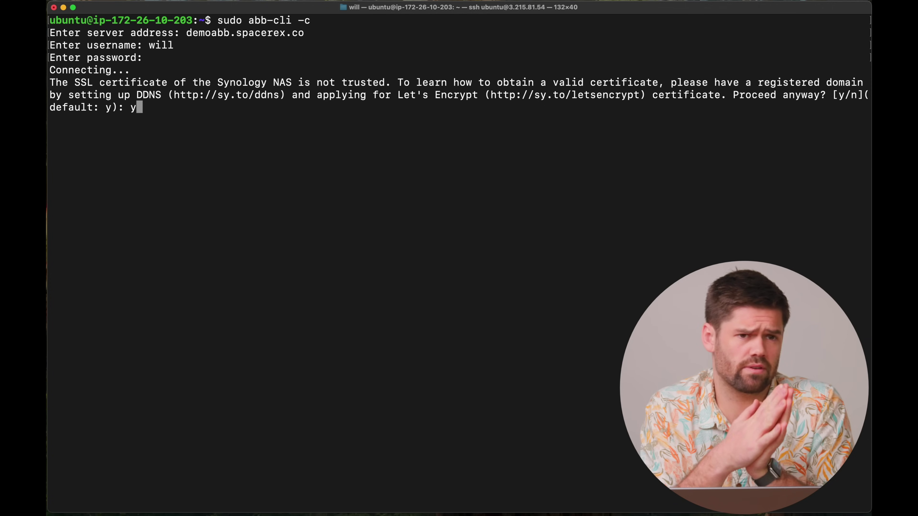
key(Return)
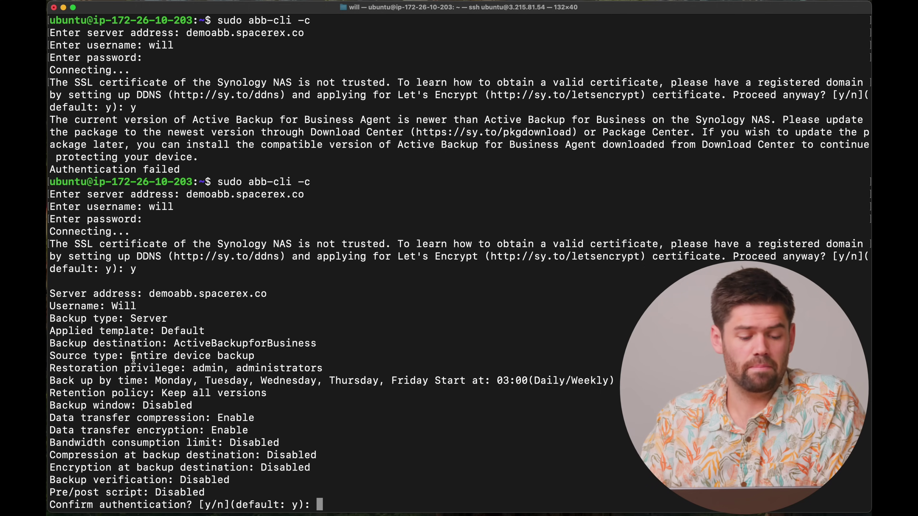
- Review the Entire device source, ActiveBackupforBusiness destination and schedule, then confirm with y
drag(131, 355, 318, 355)
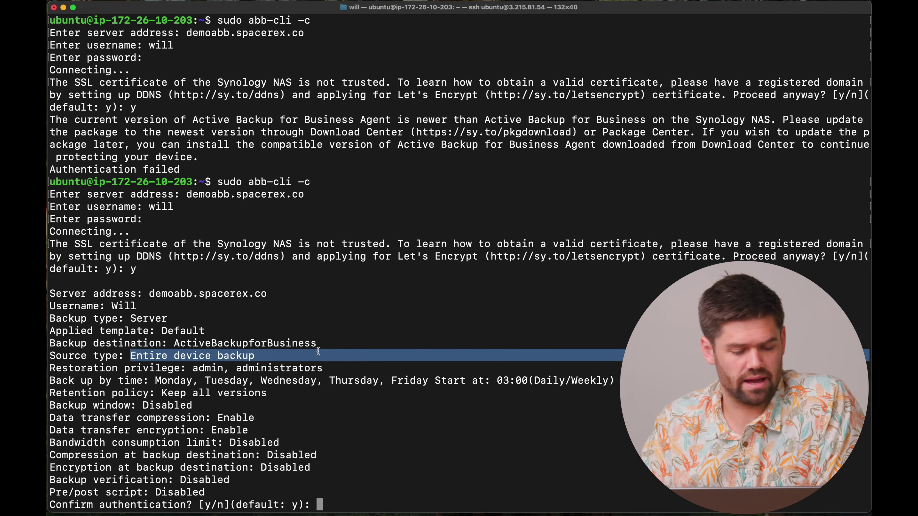
drag(317, 344, 177, 342)
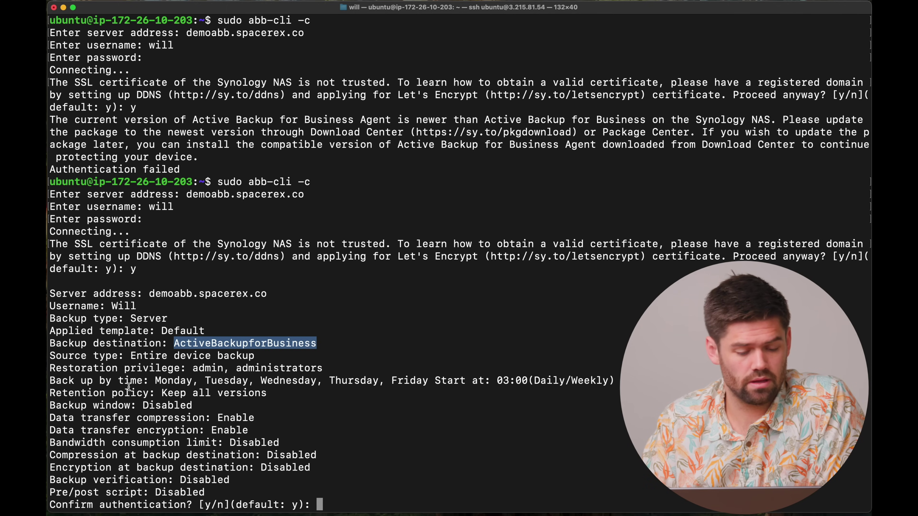
drag(100, 383, 298, 388)
click(108, 396)
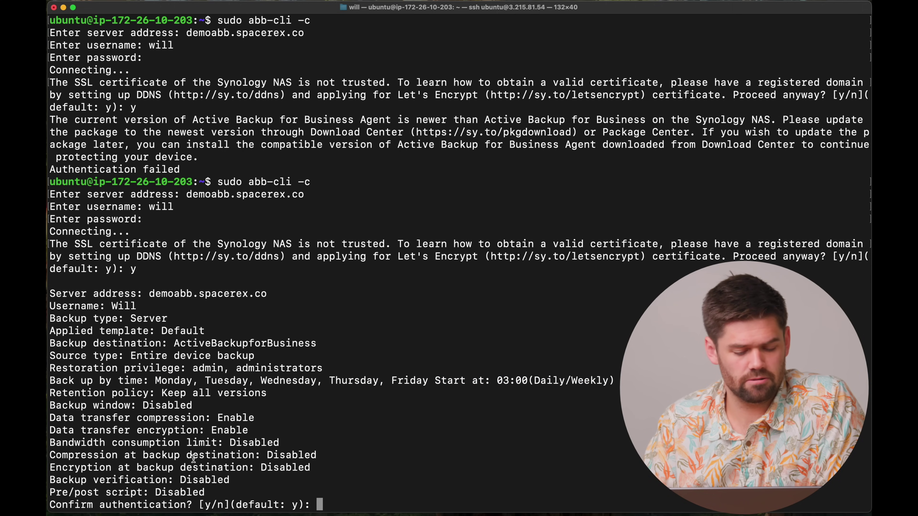
text(y)
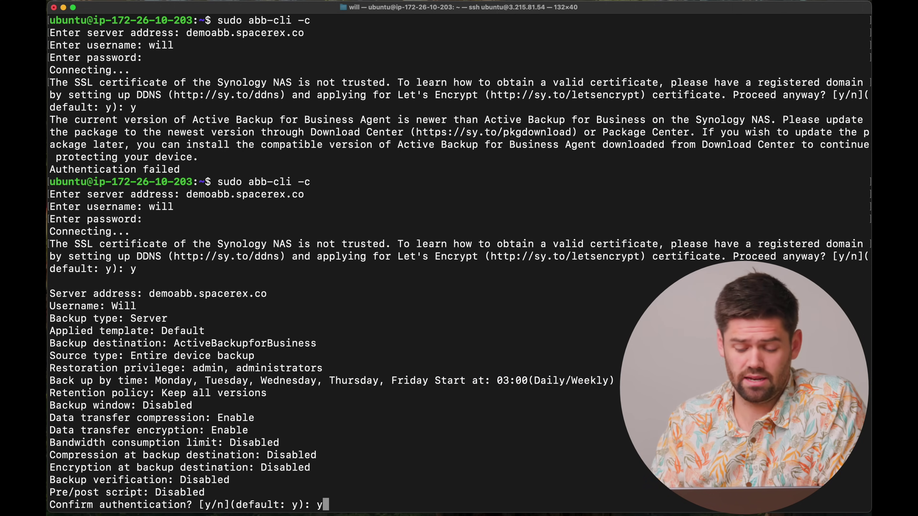
key(Return)
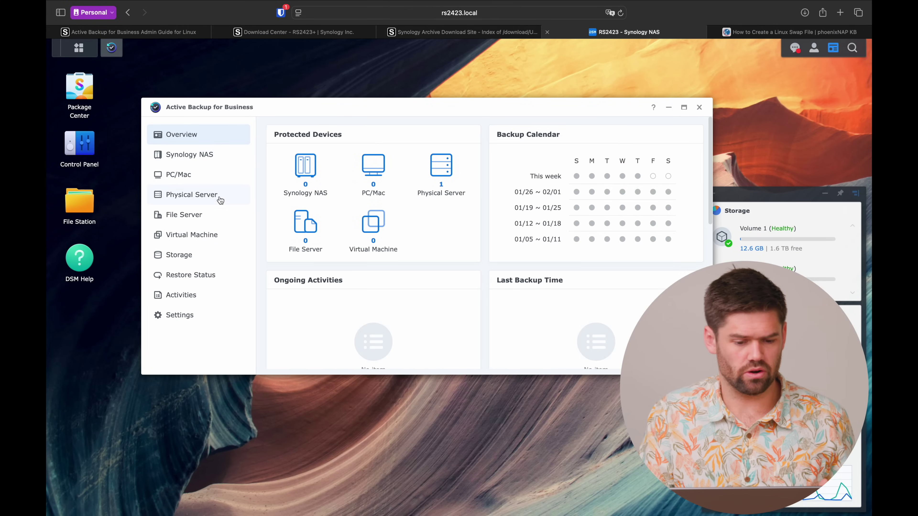
- Run the Will-Default task for the Ubuntu server now from the Physical Server Linux task list
click(220, 199)
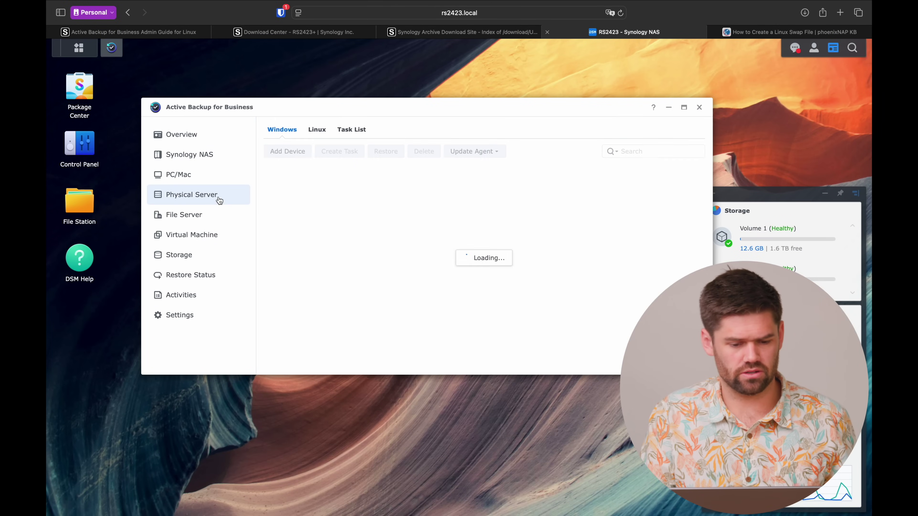
click(320, 134)
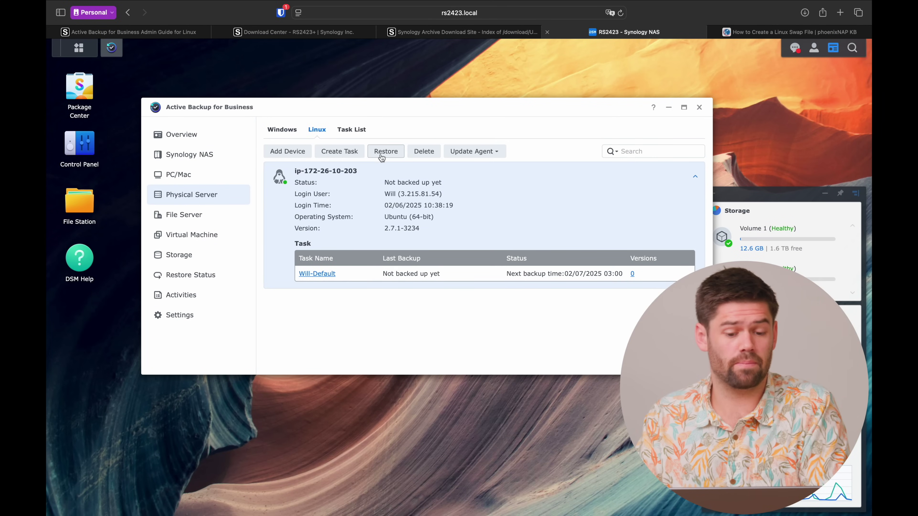
click(356, 131)
click(397, 183)
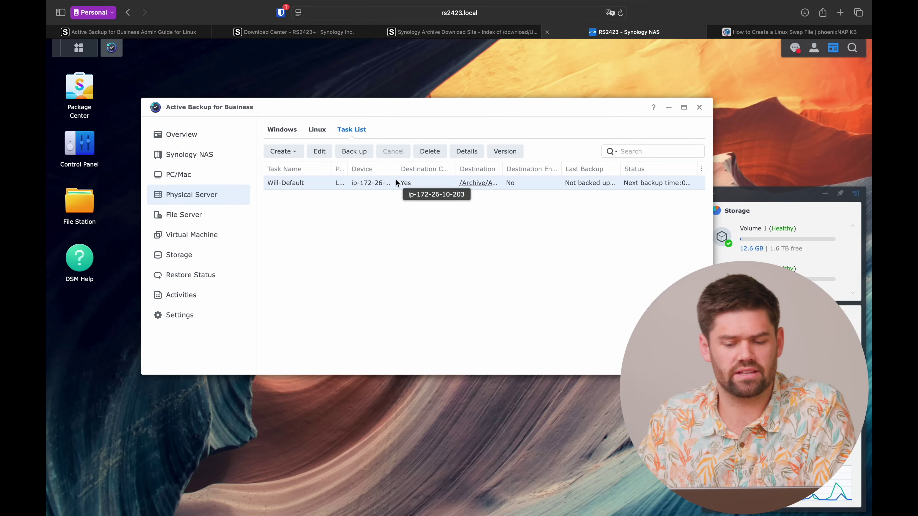
click(354, 151)
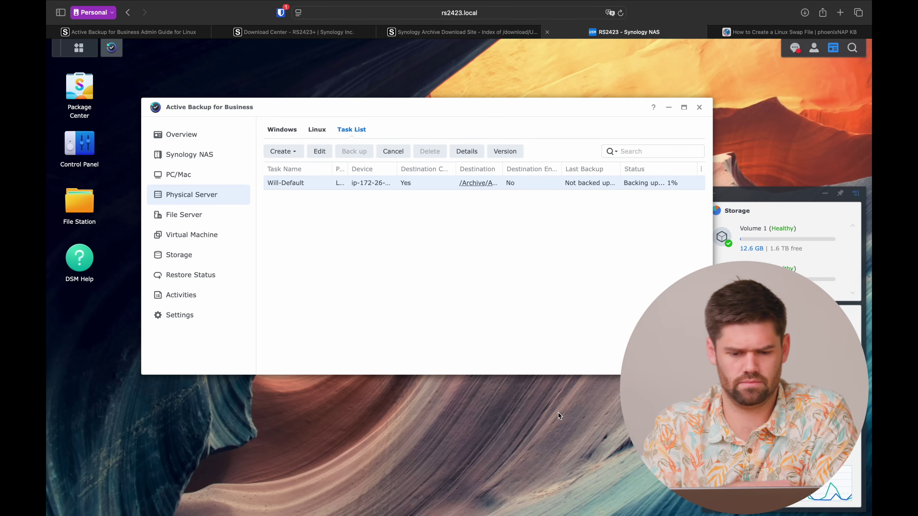
- View the Will-Default backup's progress details and check the agent processes with htop on the server
click(476, 151)
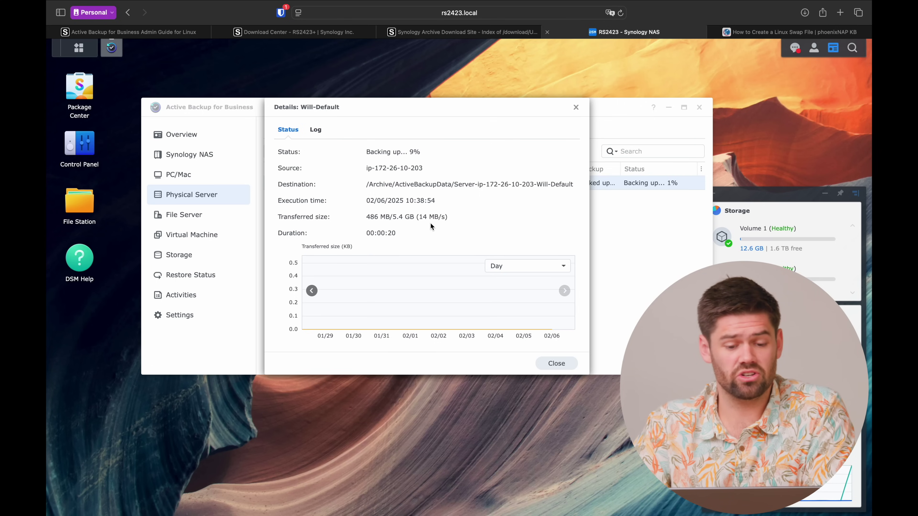
key(super+Tab)
text(htop)
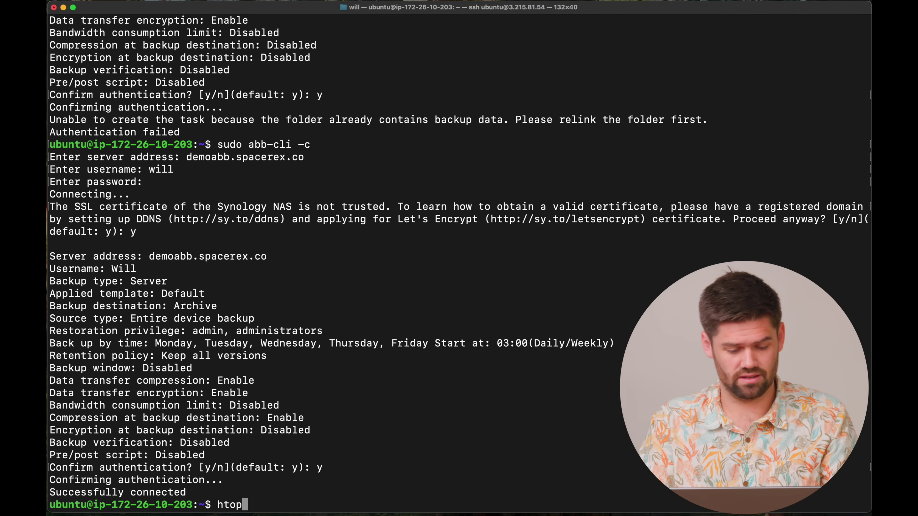
key(Return)
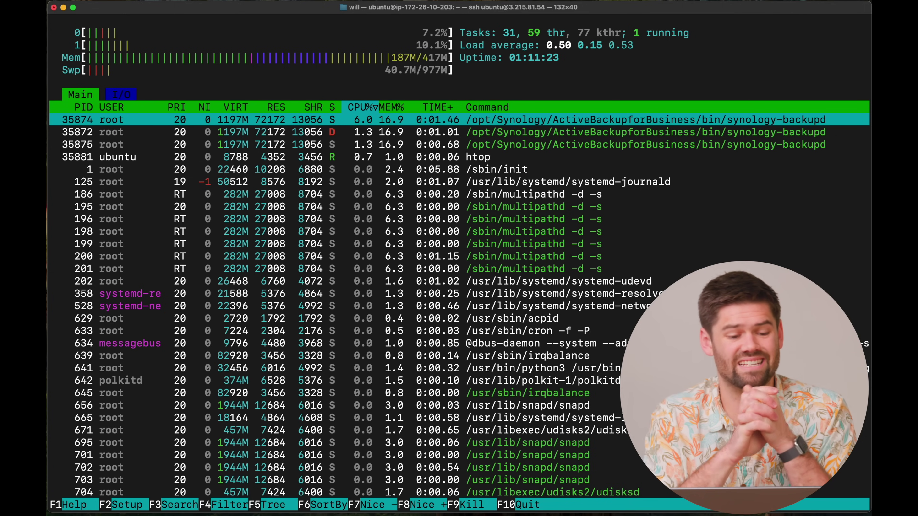
key(ctrl+Left)
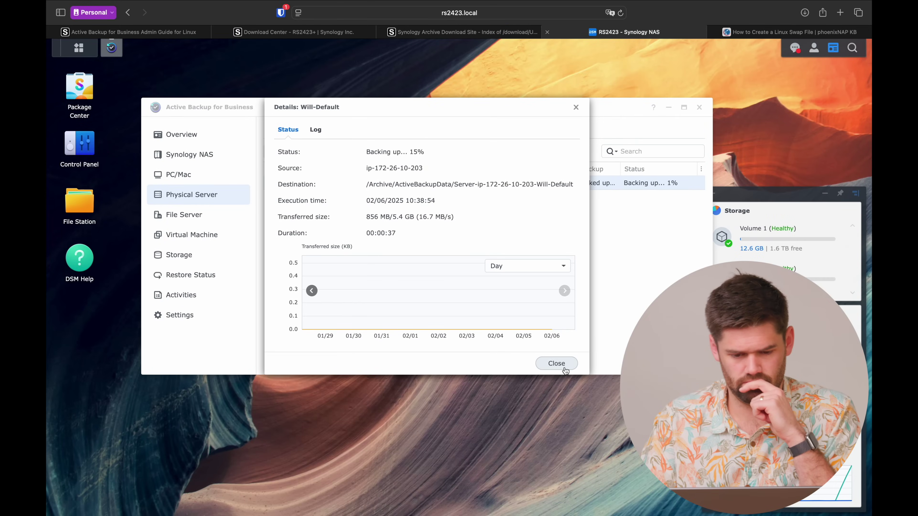
click(565, 371)
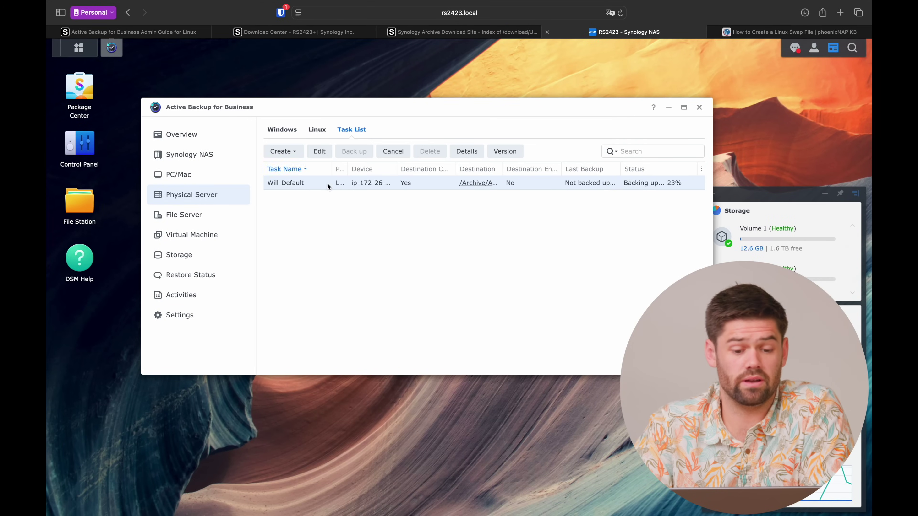
- Set the Will-Default task's schedule to run Daily
click(320, 151)
click(324, 131)
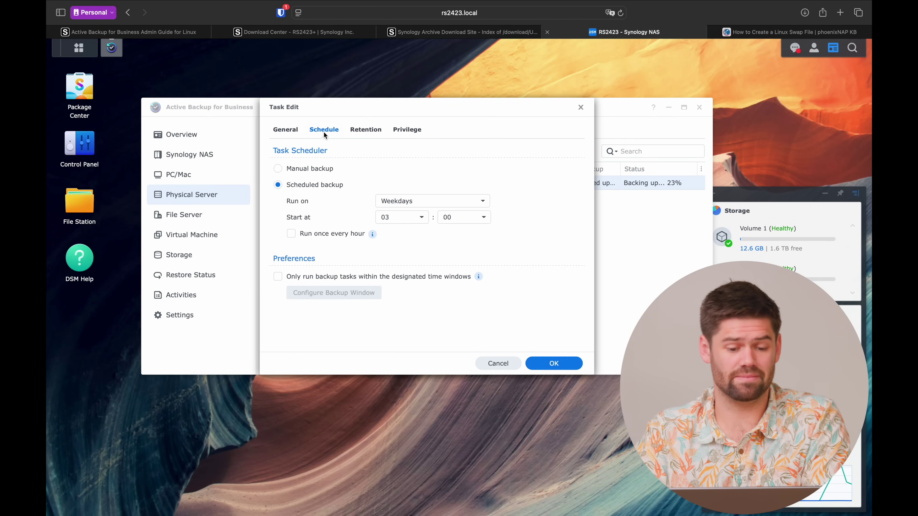
click(415, 199)
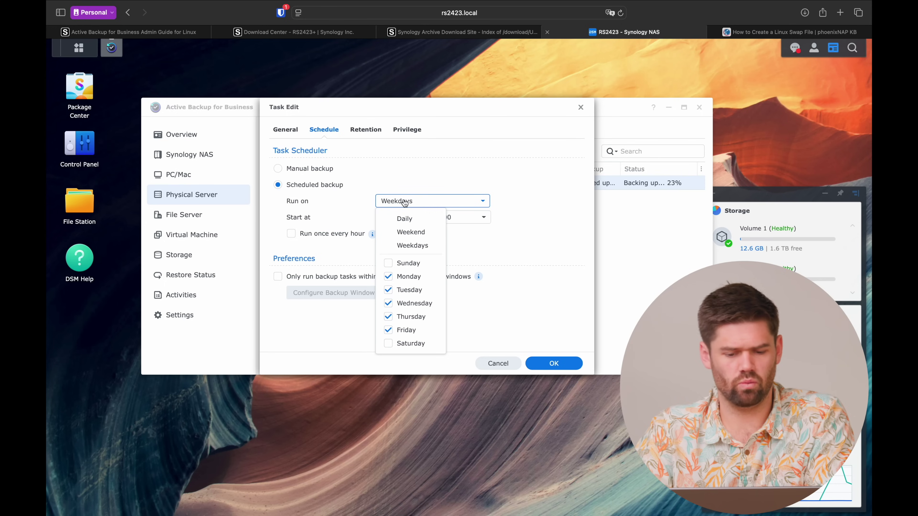
click(422, 220)
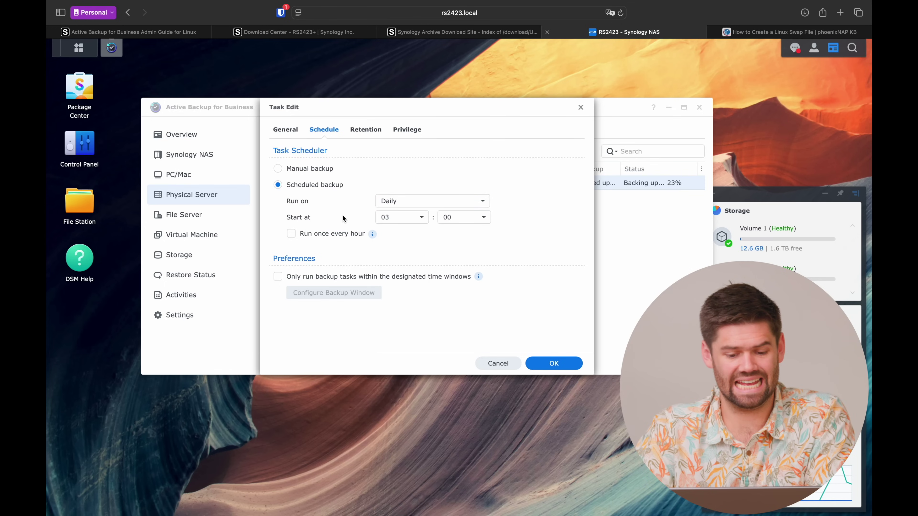
- Enable advanced retention: all versions 14 days, dailies 7 days, weeklies 10 weeks, no monthly or yearly
click(362, 134)
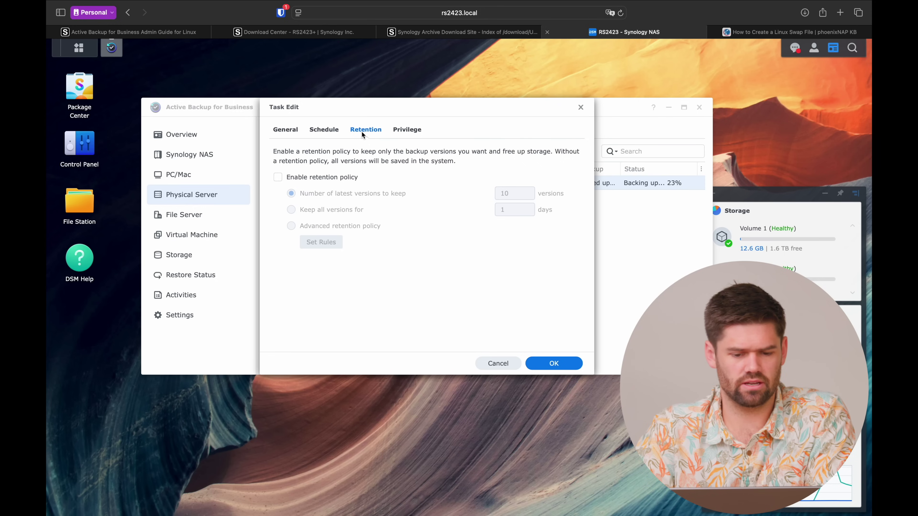
click(346, 179)
click(336, 227)
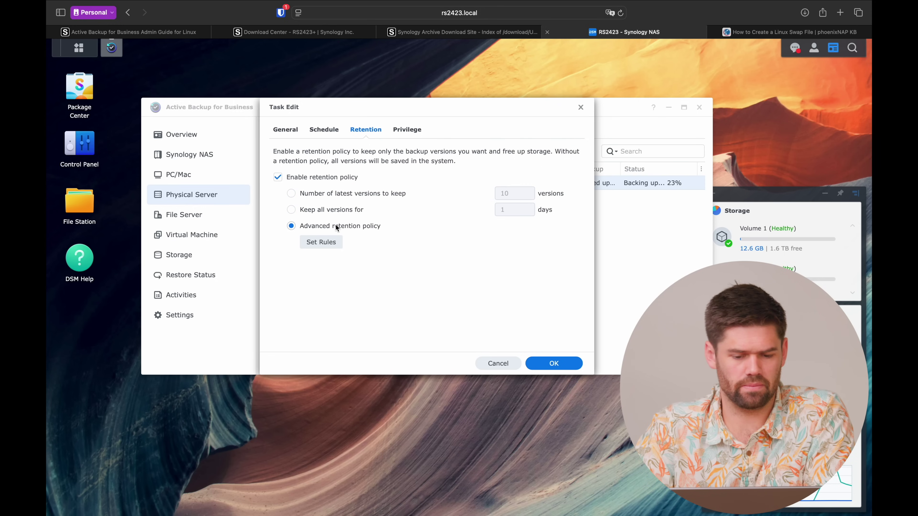
click(336, 242)
click(511, 177)
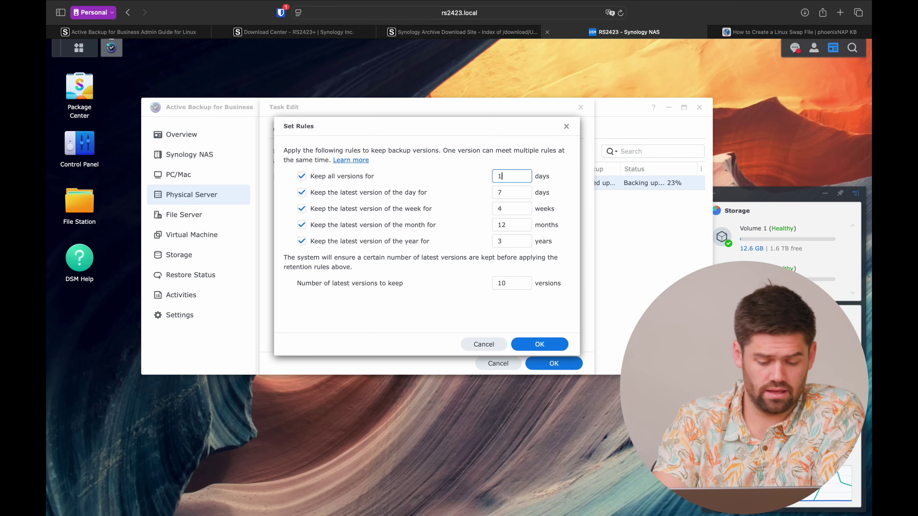
double_click(512, 212)
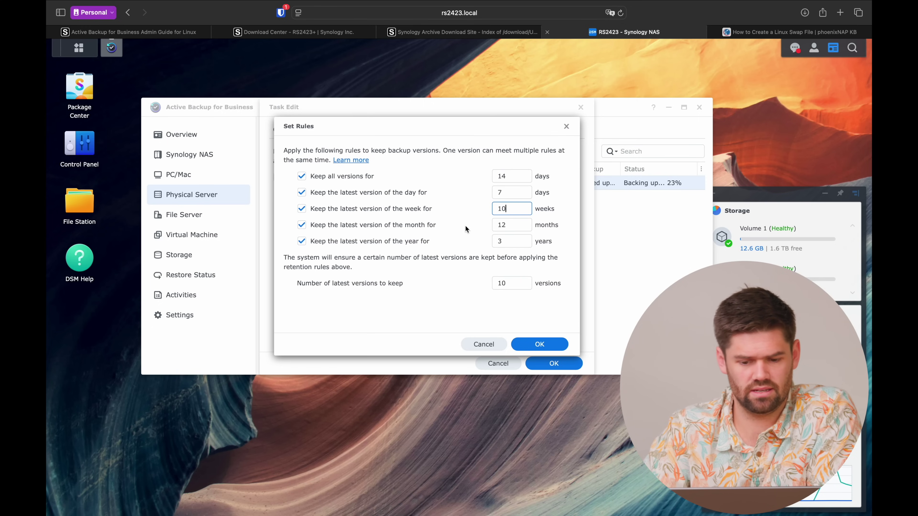
click(418, 228)
click(419, 242)
click(547, 346)
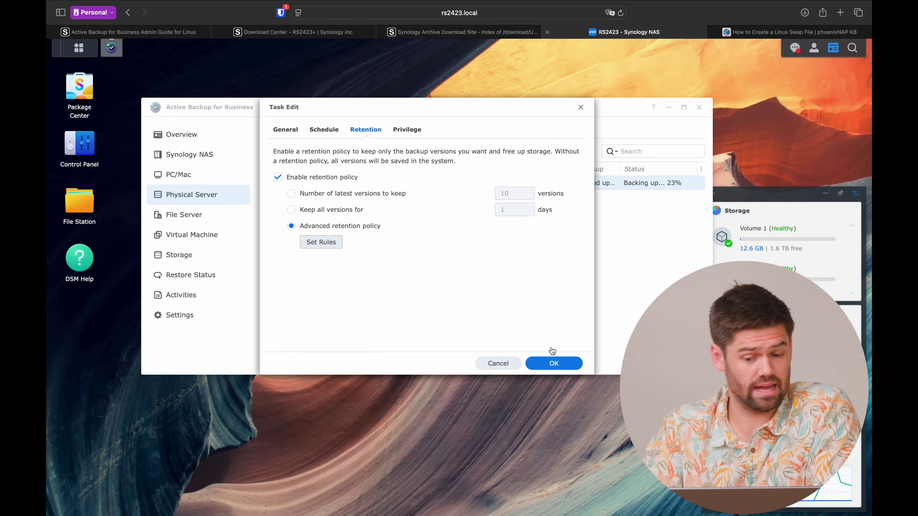
click(560, 366)
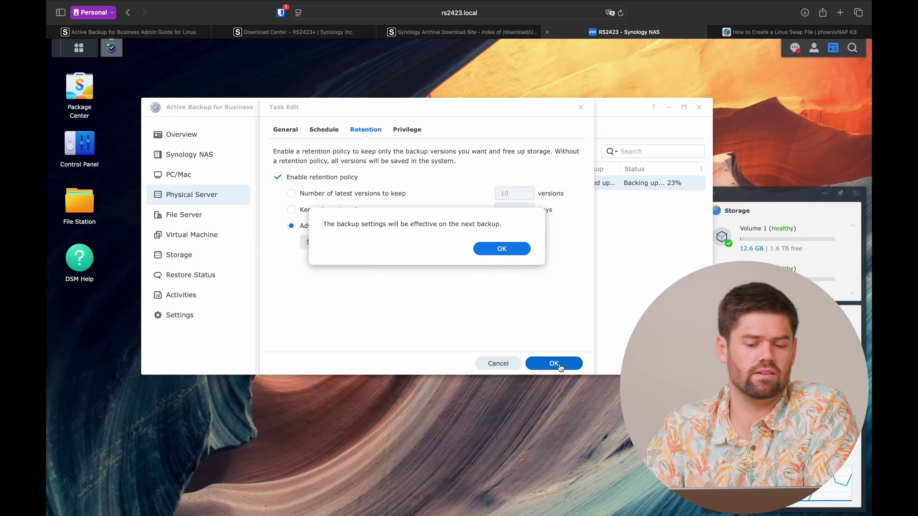
click(507, 253)
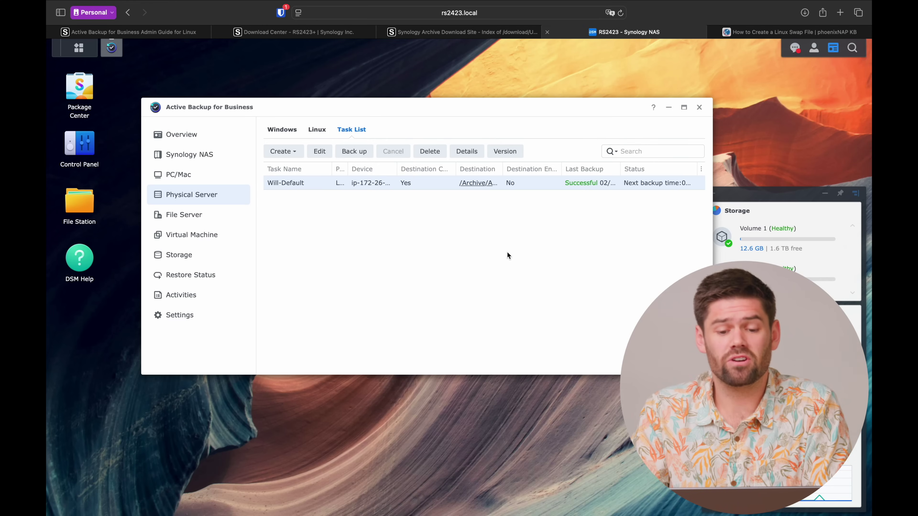
- Back up the Will-Default Linux server task again immediately
click(360, 155)
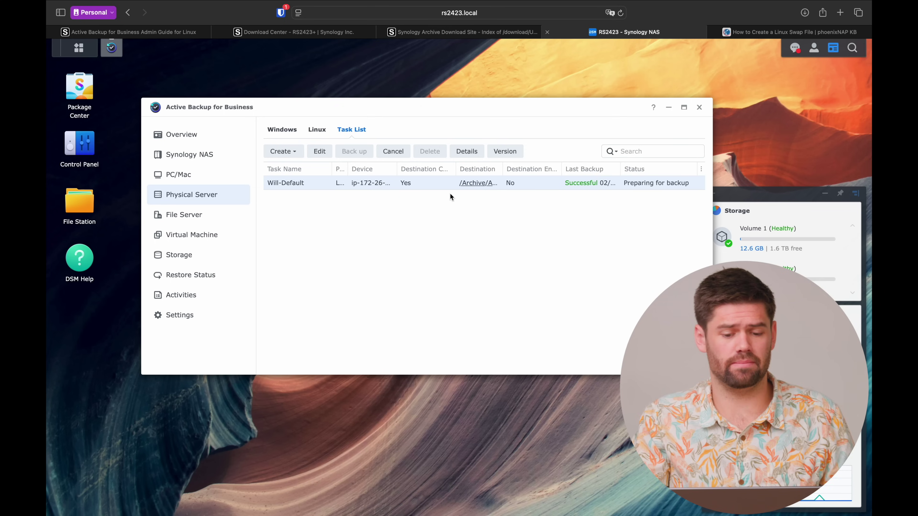
- Open the Active Backup for Business Portal and browse Disk 0 - Volume 3 to home/ubuntu
click(79, 47)
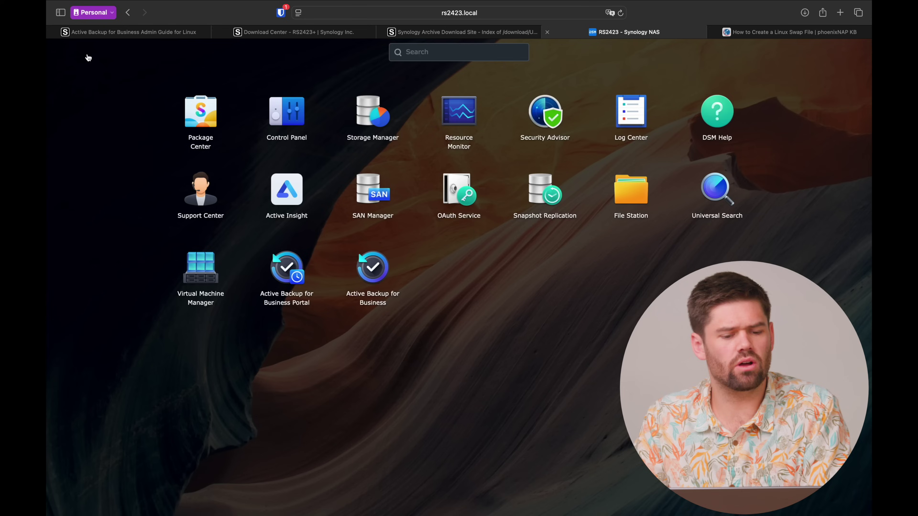
click(295, 272)
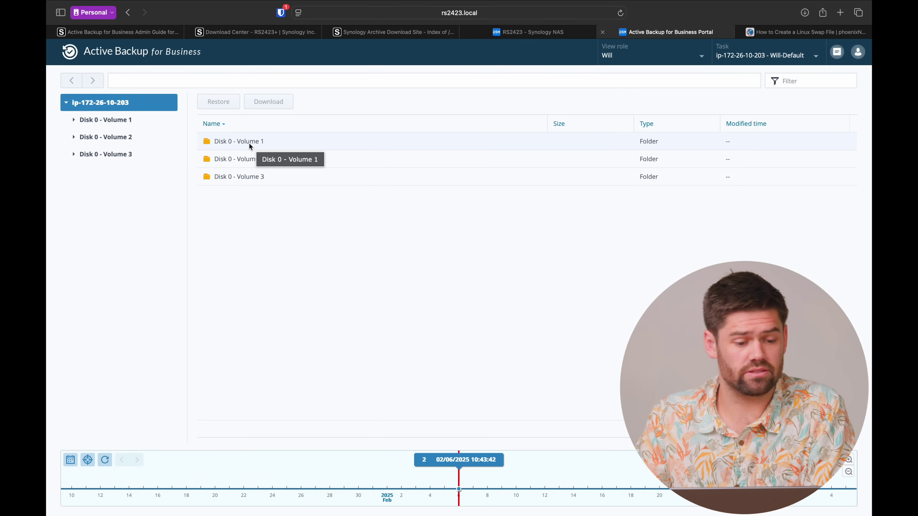
click(71, 155)
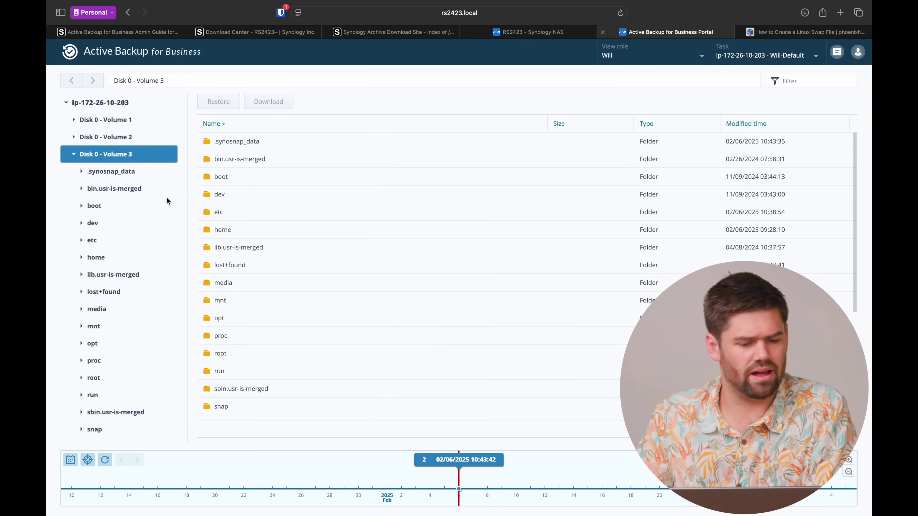
scroll(121, 161, down, 3)
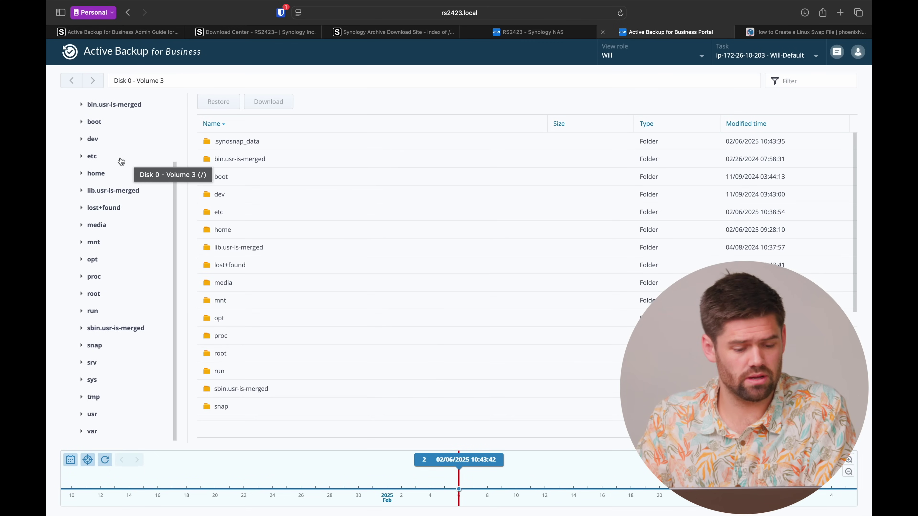
scroll(121, 161, up, 3)
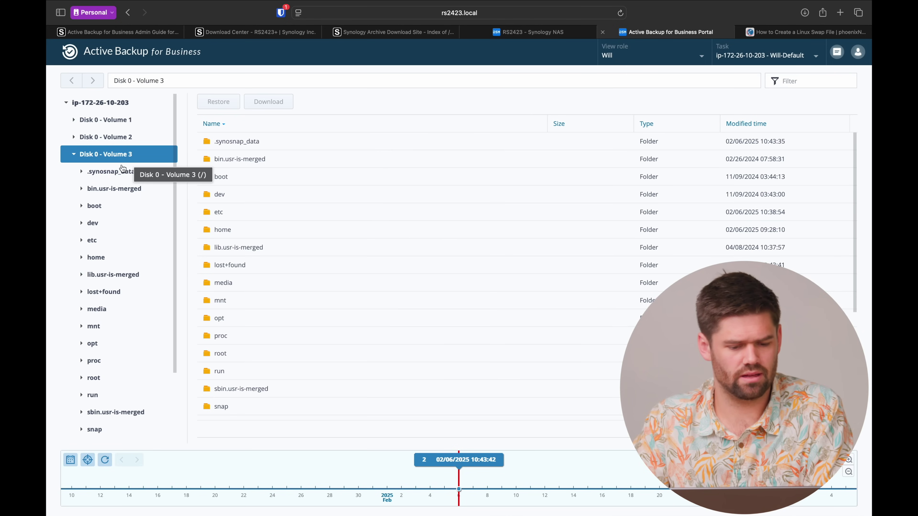
scroll(232, 311, down, 3)
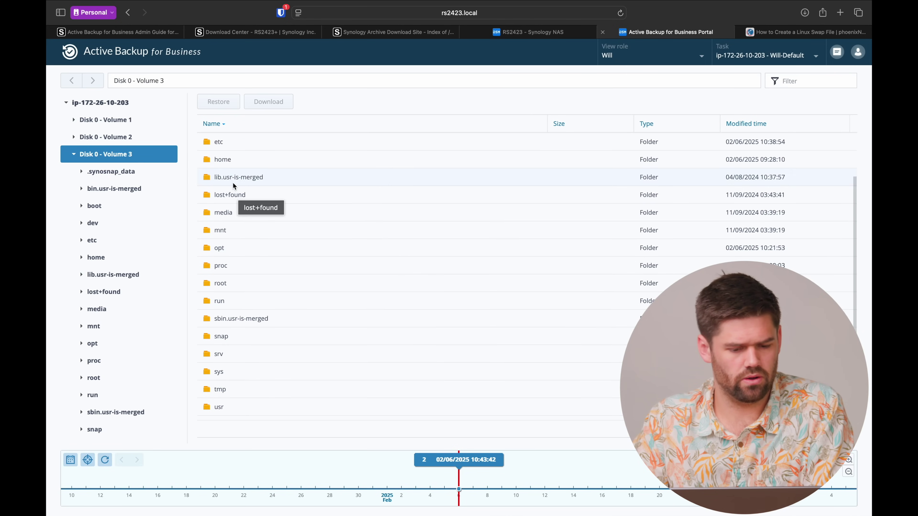
double_click(228, 153)
double_click(229, 141)
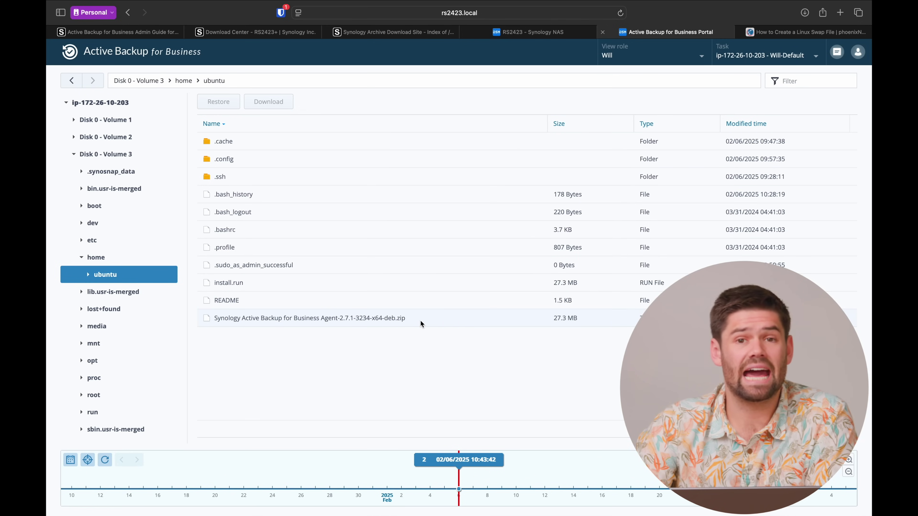
- Select the agent zip file and list its two 02/06/2025 backup versions
click(414, 315)
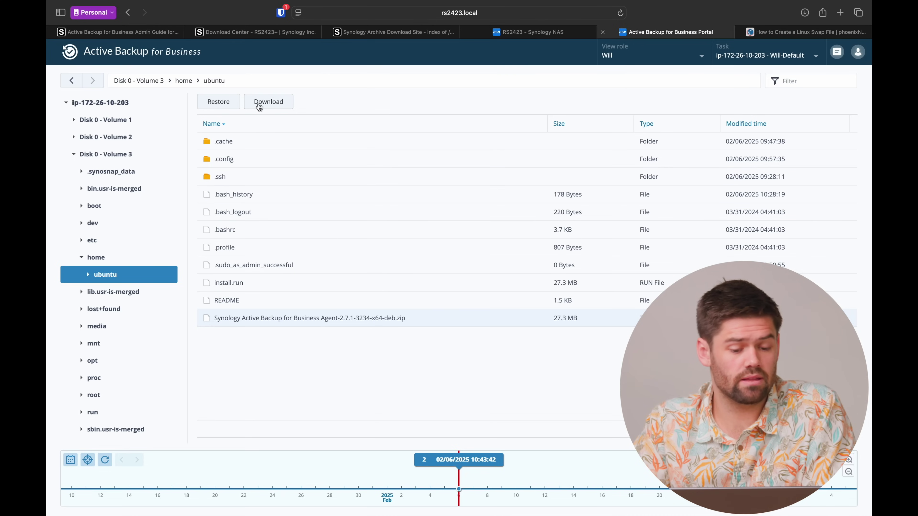
scroll(158, 324, down, 3)
scroll(158, 325, up, 3)
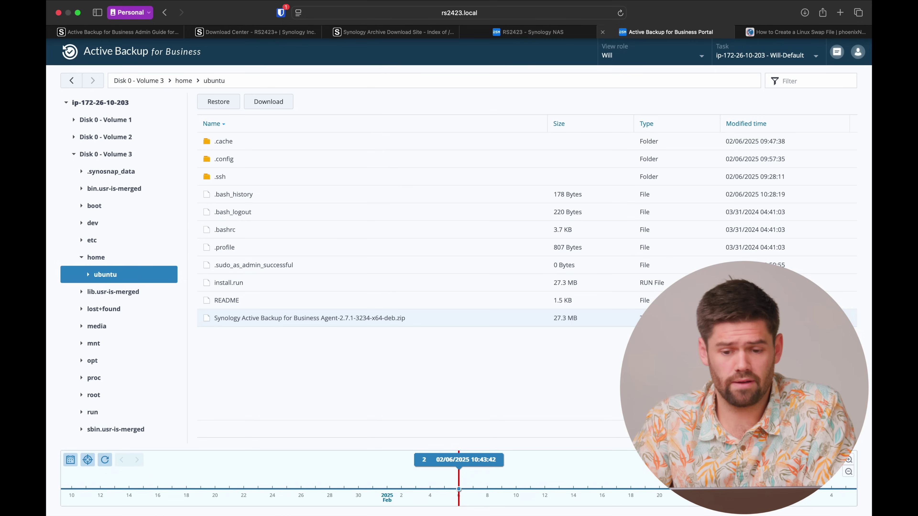
click(426, 466)
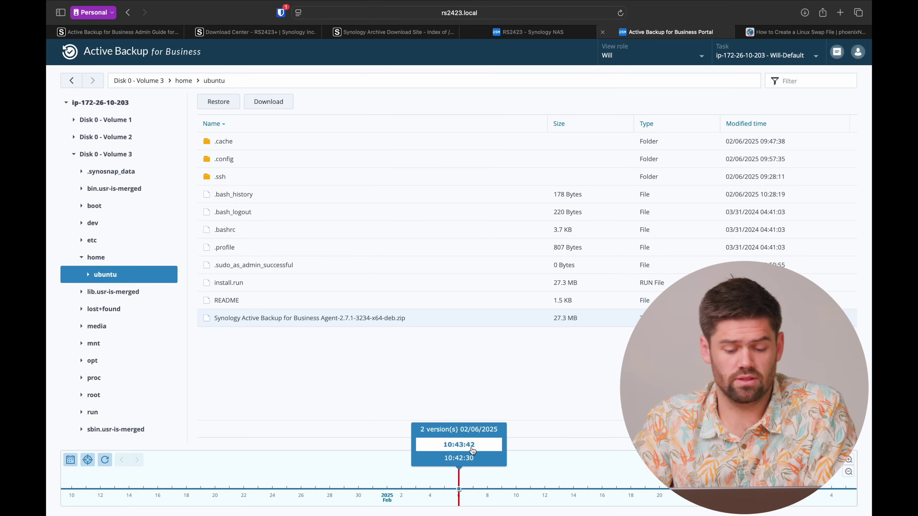
click(545, 32)
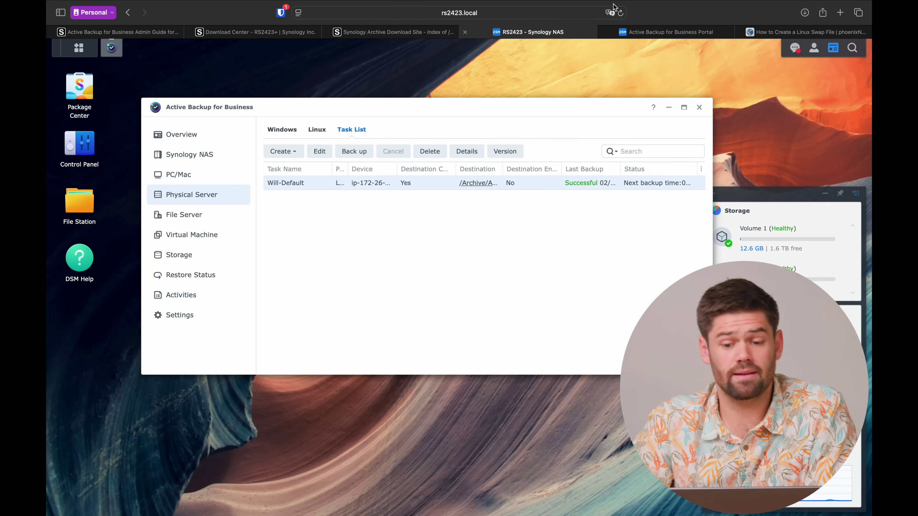
- Return to the restore portal browser tab
click(670, 33)
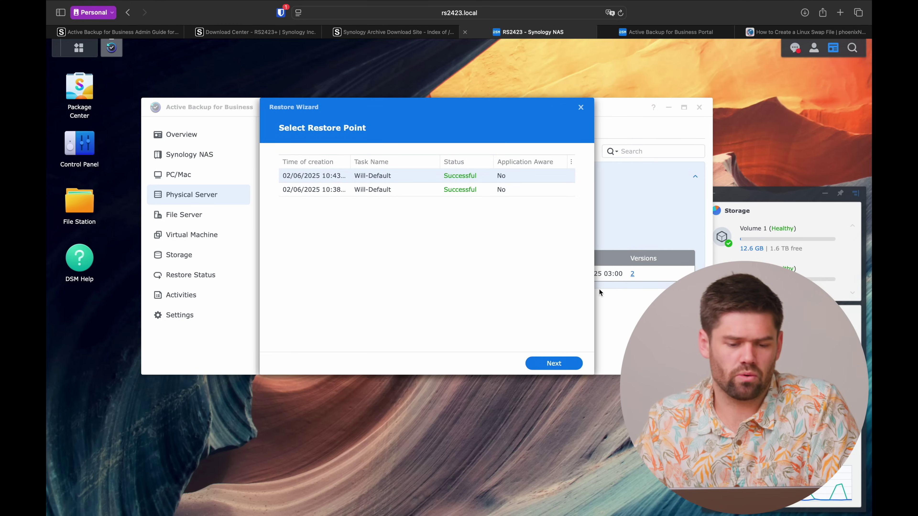
- Use the newest restore point for Instant Restore to Synology VMM with default storage
click(553, 363)
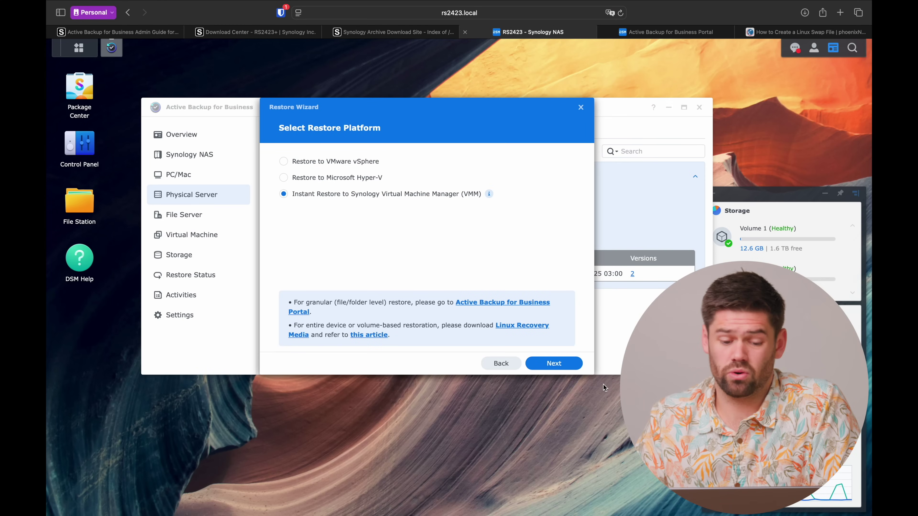
click(552, 365)
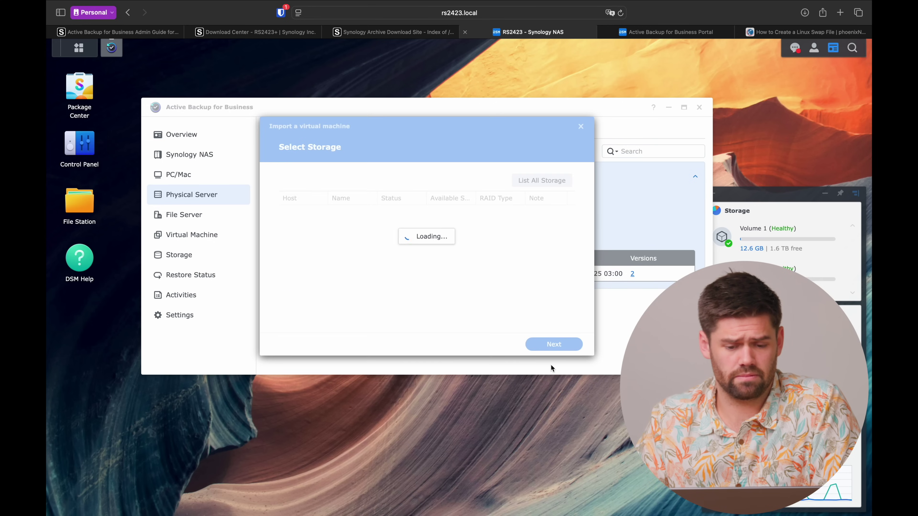
click(553, 344)
- Rename the virtual machine and accept default storage, network and permissions to finish the import
triple_click(465, 183)
text(Linux)
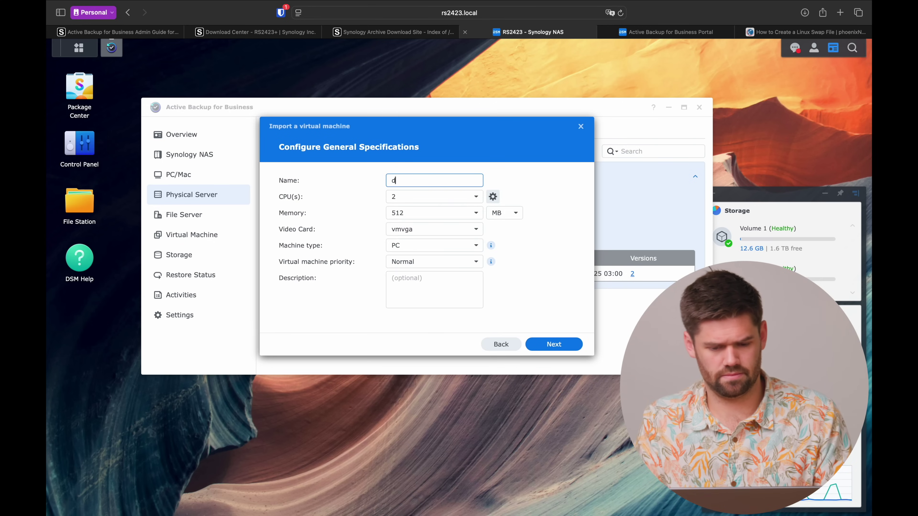
click(558, 346)
click(556, 345)
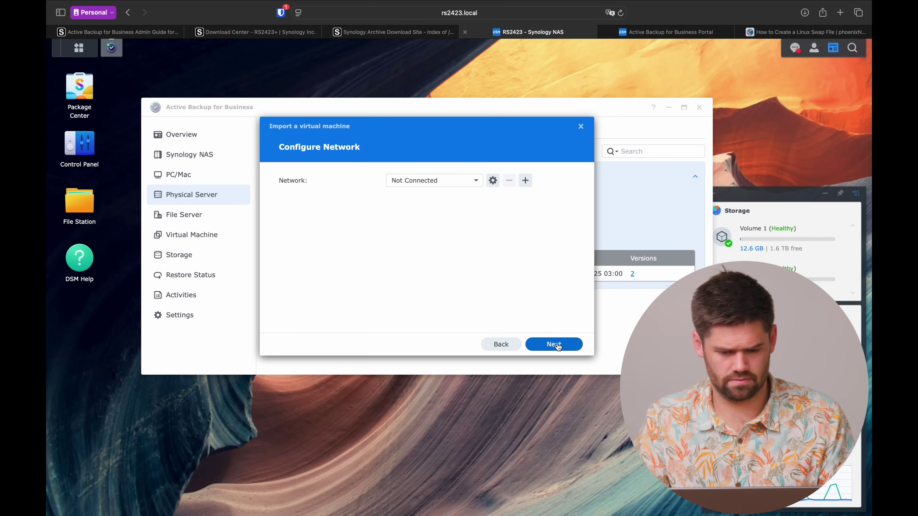
click(571, 350)
click(570, 347)
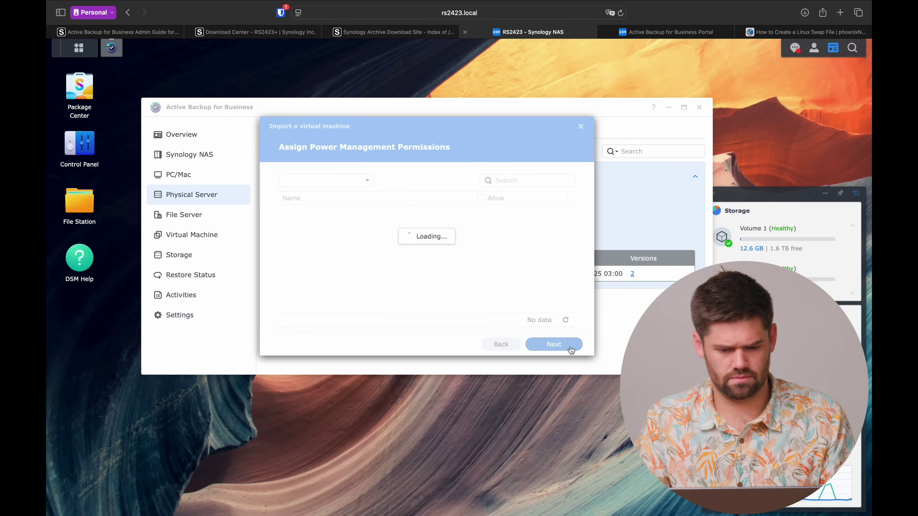
click(571, 347)
click(571, 347)
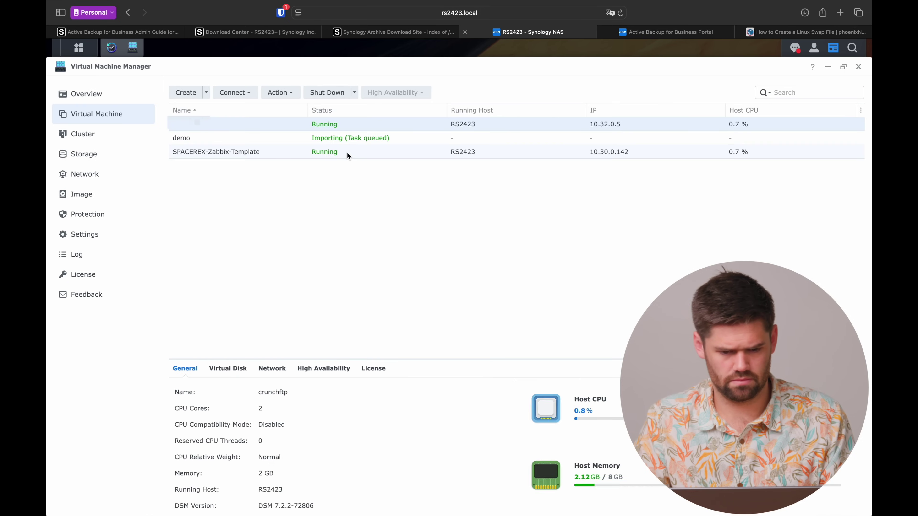
- Select the demo VM, power it on and connect to its console
click(346, 152)
click(379, 143)
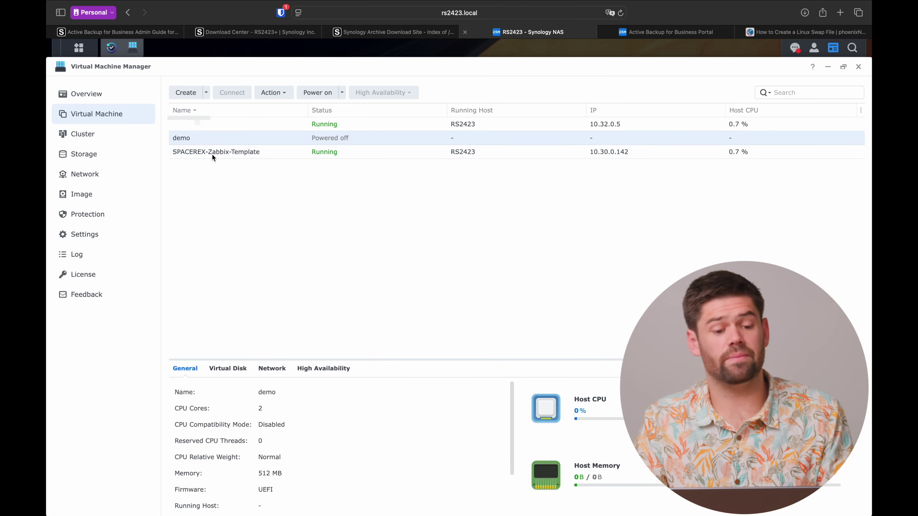
click(318, 93)
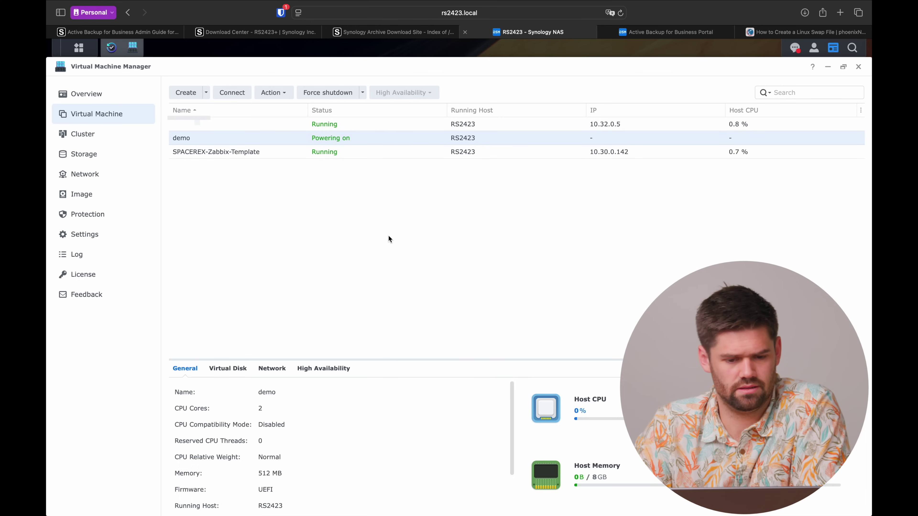
click(234, 93)
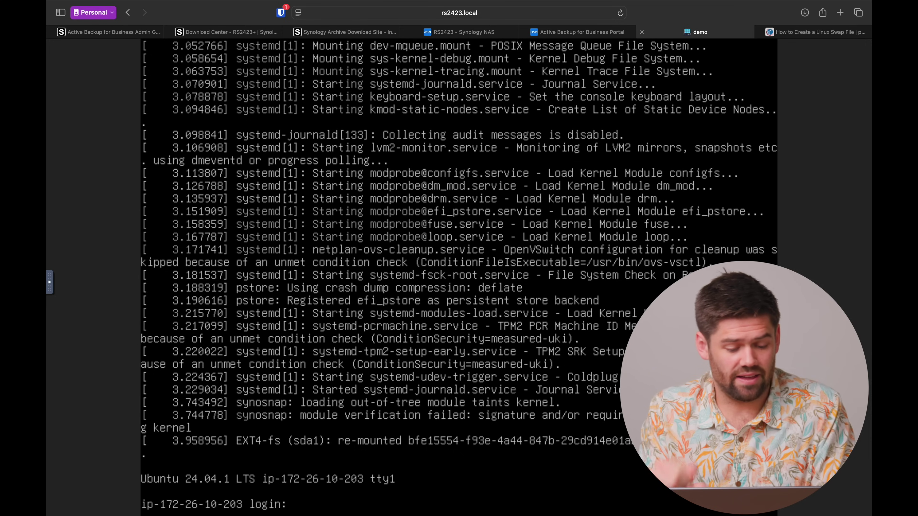
- Enter the account username at the Ubuntu login prompt and submit the password
text(will)
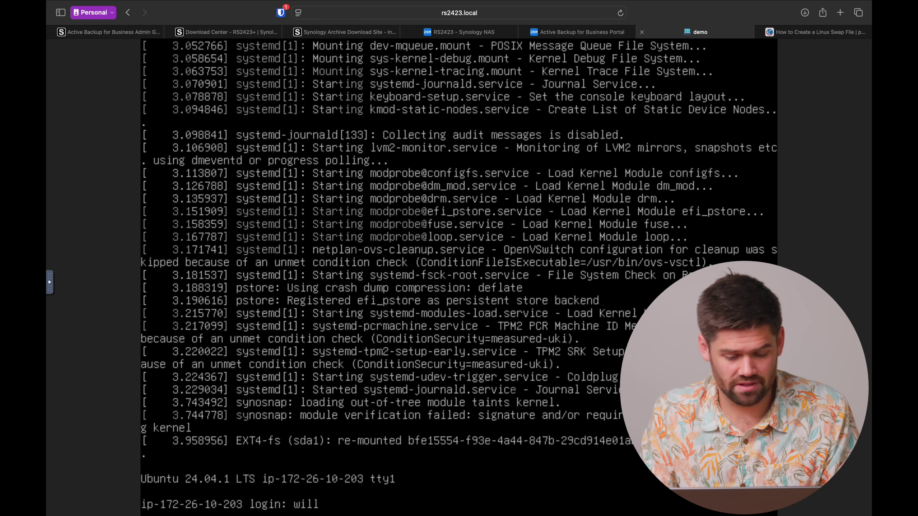
key(Return)
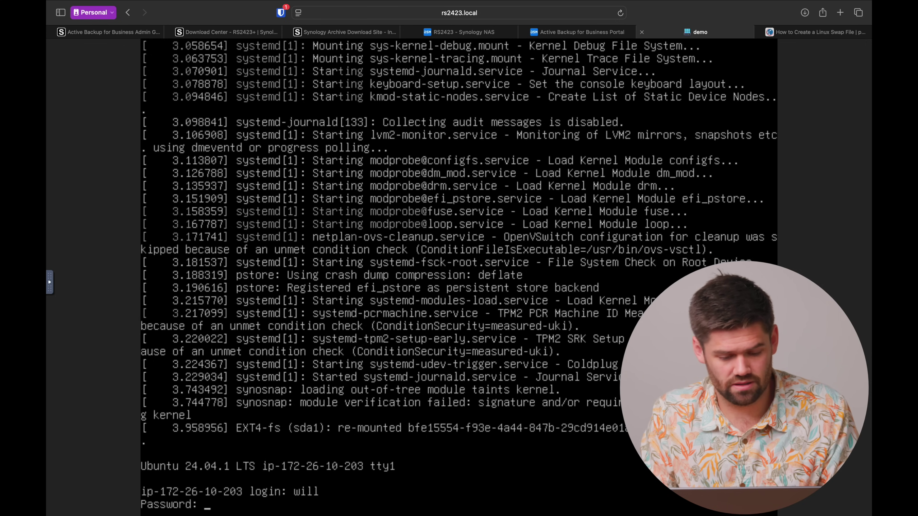
key(Return)
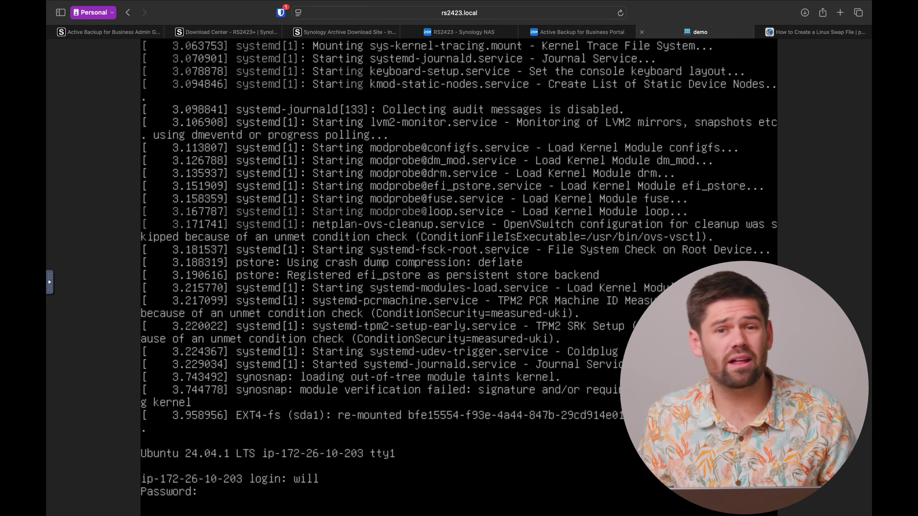